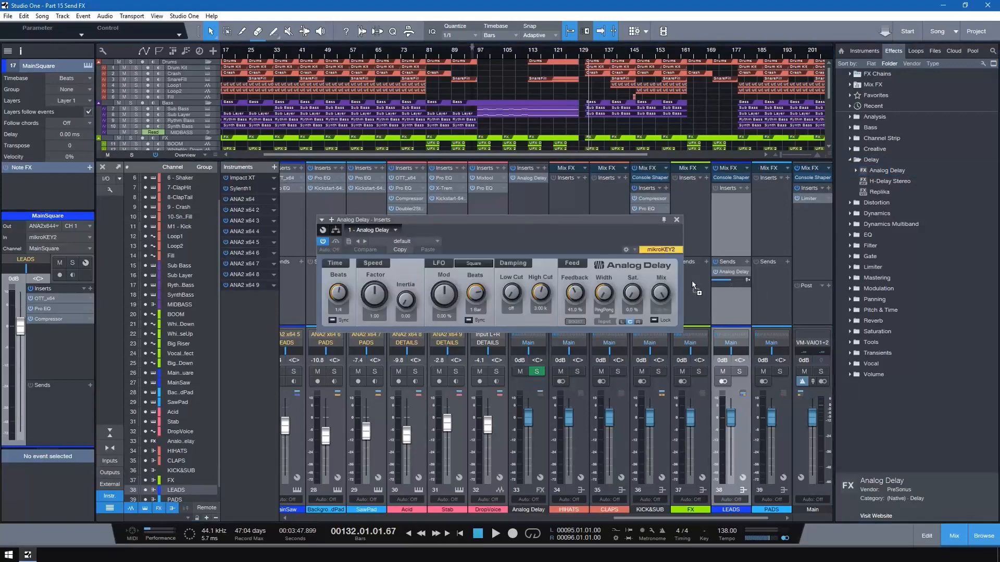
Step: Rename the Analog Delay effects channel to Delay Long and colour it blue
drag(736, 517, 767, 521)
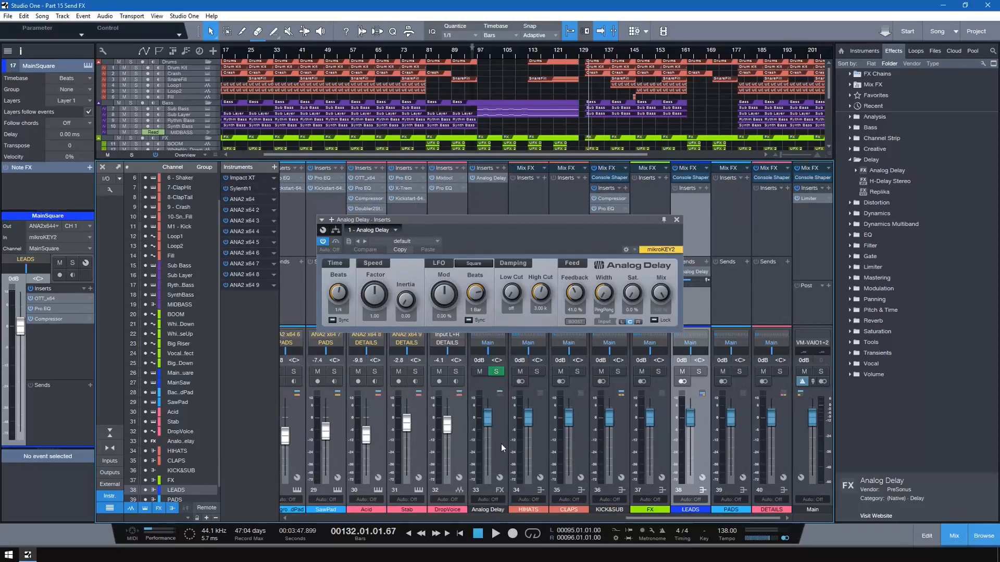
click(502, 501)
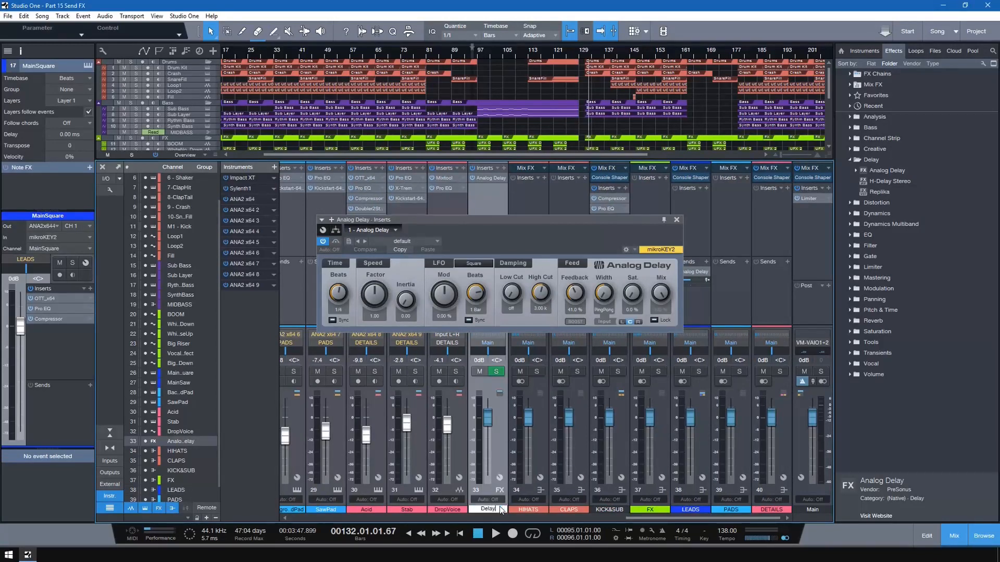
key(Return)
click(505, 509)
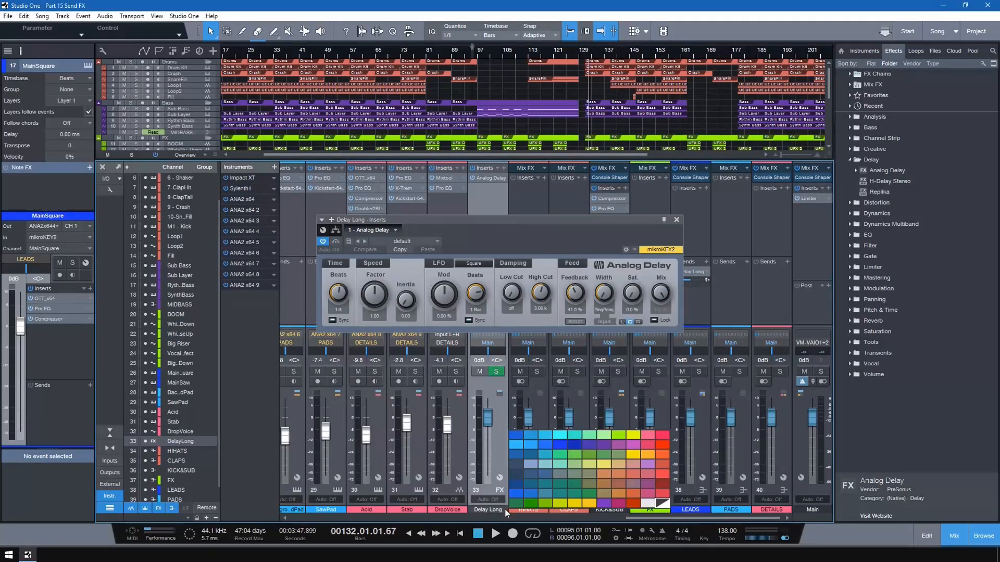
click(573, 446)
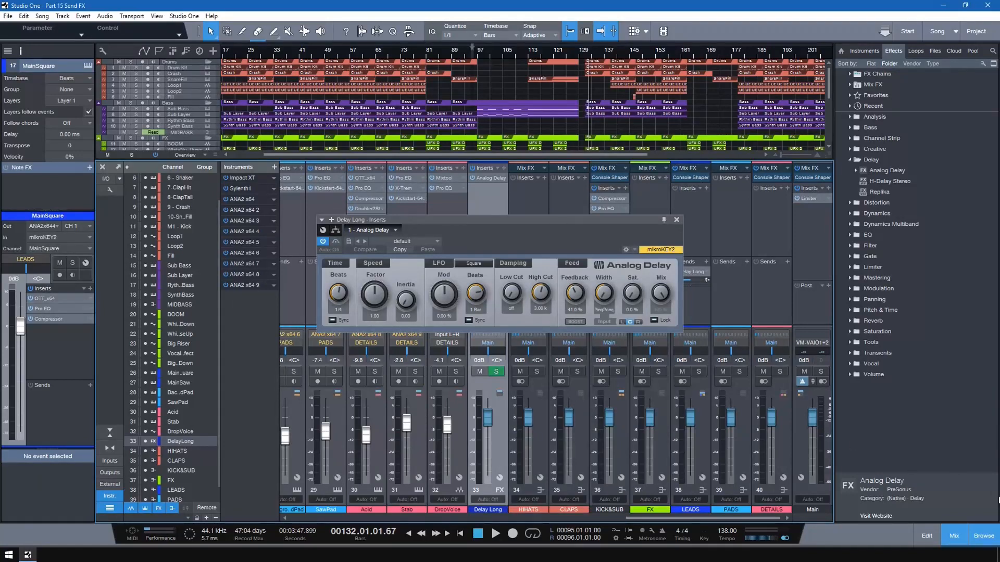
Step: Hide the browser and mixer, then play a loop over bars 97 to 113 with the Leads folder soloed
click(979, 541)
click(957, 538)
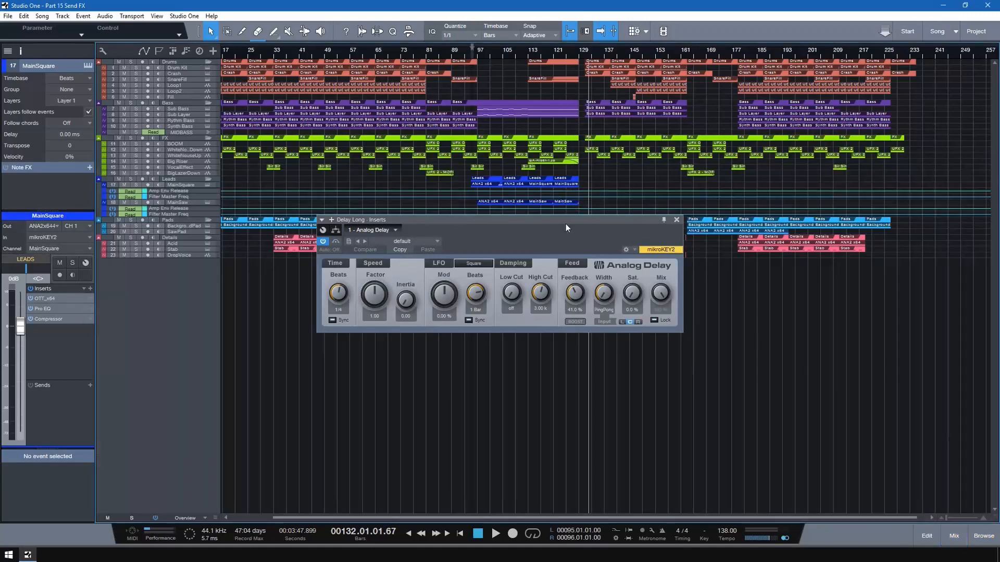
drag(564, 221, 588, 254)
drag(479, 55, 625, 46)
click(131, 179)
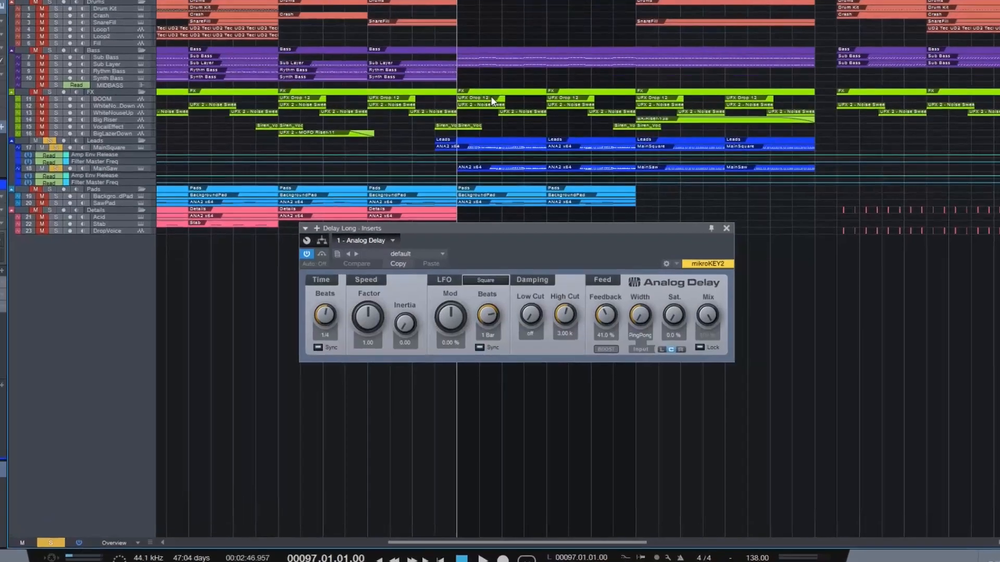
key(space)
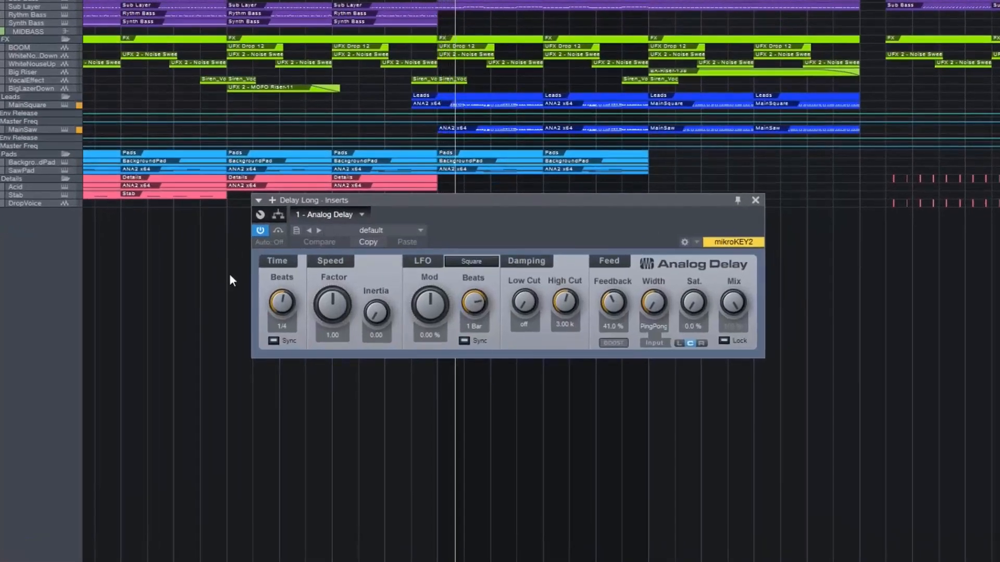
Step: Set the Analog Delay's LFO beats to 1/2 D, saturation to 13% and feedback to 40.5%
drag(282, 310, 281, 297)
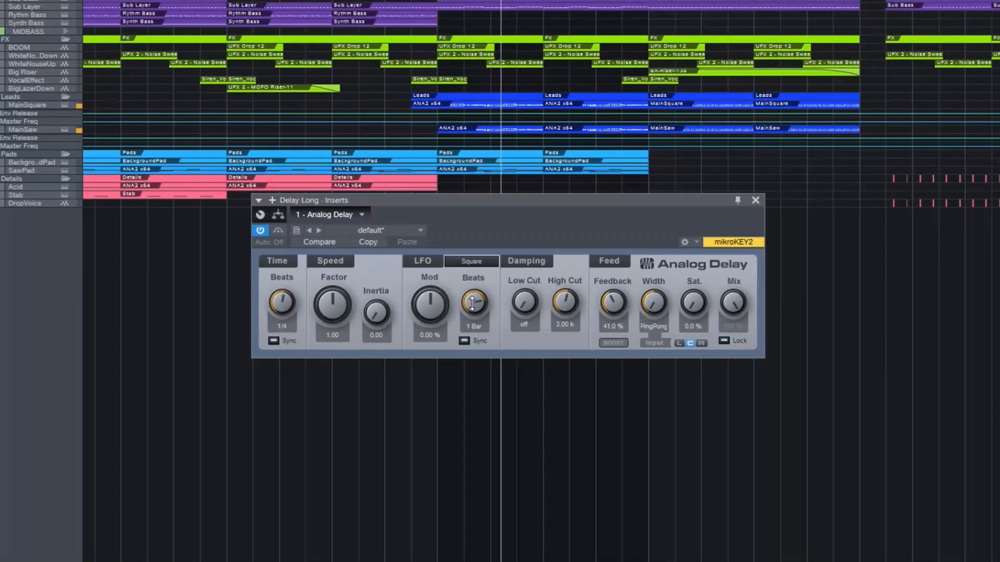
drag(471, 307, 481, 323)
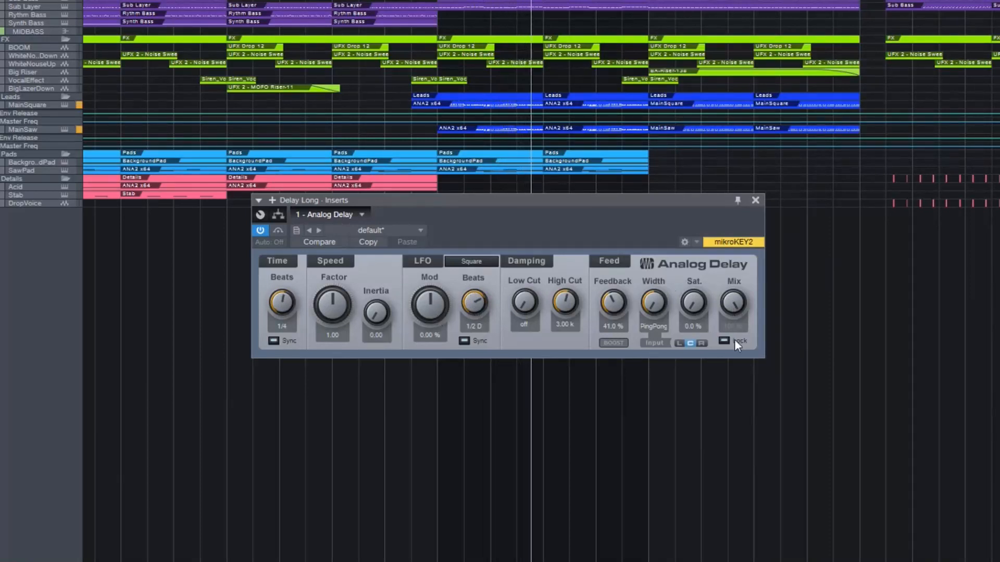
mouse_move(693, 304)
mouse_down()
mouse_move(694, 250)
mouse_move(694, 289)
mouse_up()
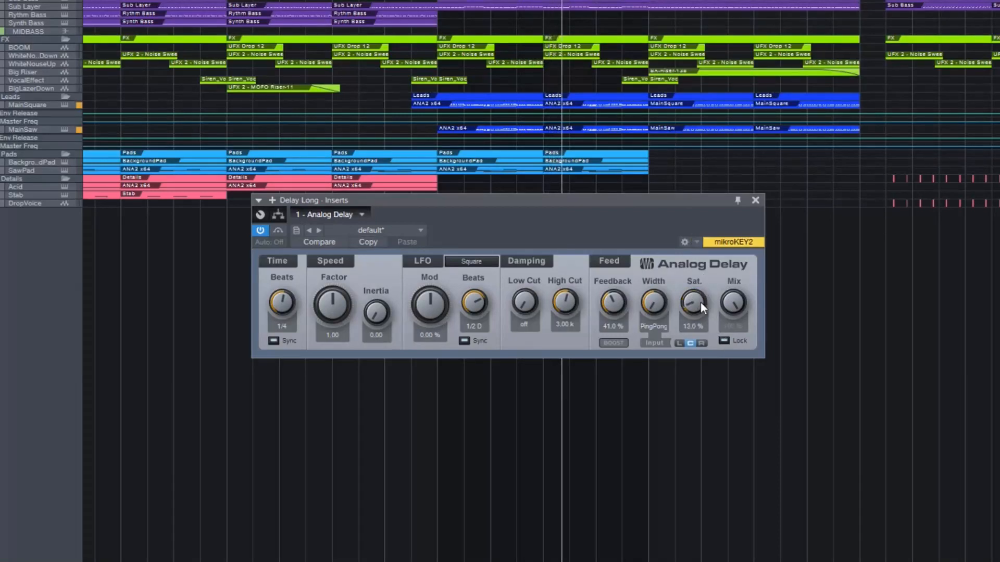
mouse_move(614, 302)
mouse_down()
mouse_move(605, 242)
mouse_move(628, 329)
mouse_move(625, 312)
mouse_up()
Step: Set the Analog Delay's low cut to 187 Hz, high cut to 5.51 kHz and speed factor to 1.14, then close it
drag(527, 300, 531, 241)
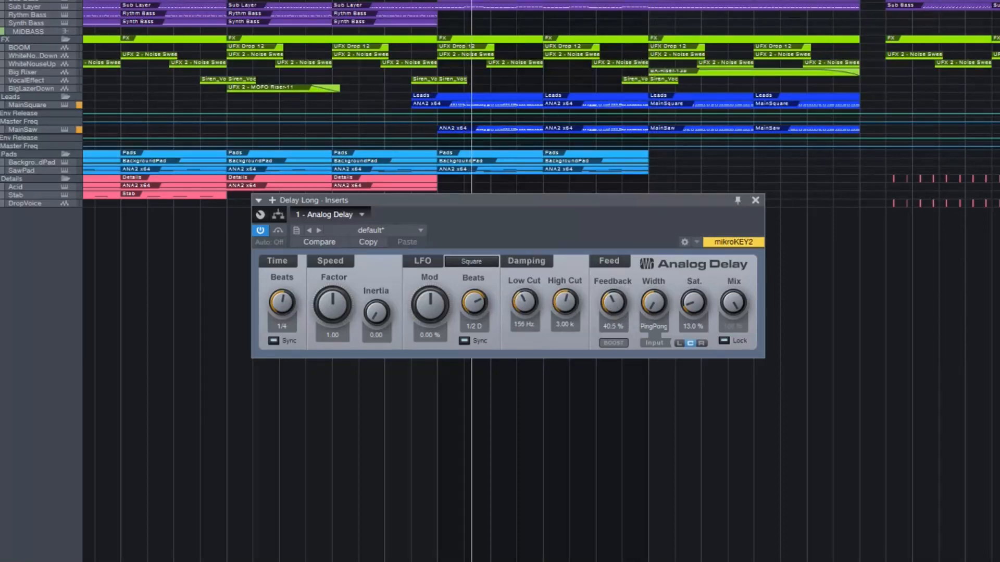
mouse_move(564, 302)
mouse_down()
mouse_move(560, 283)
mouse_move(553, 288)
mouse_up()
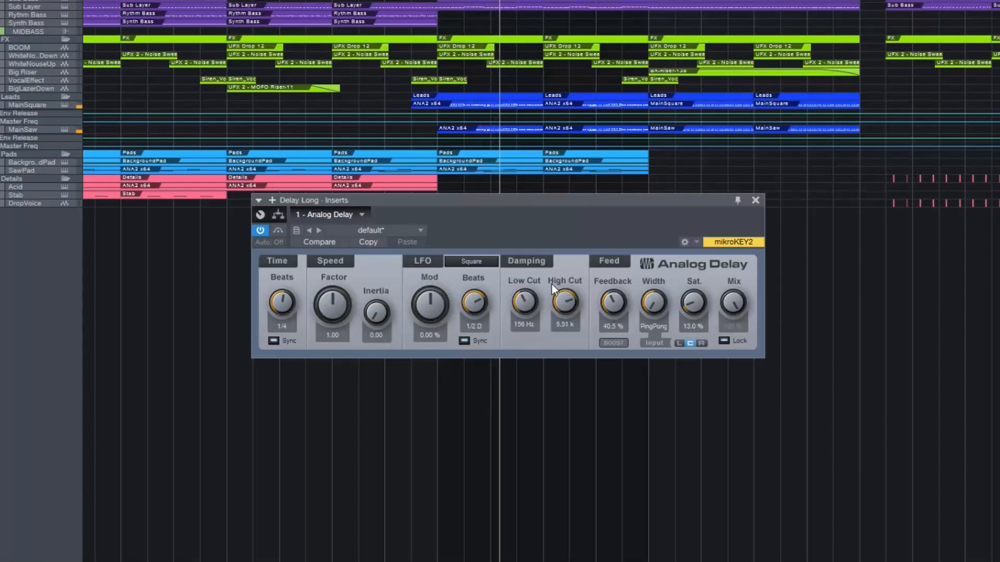
drag(646, 221, 635, 248)
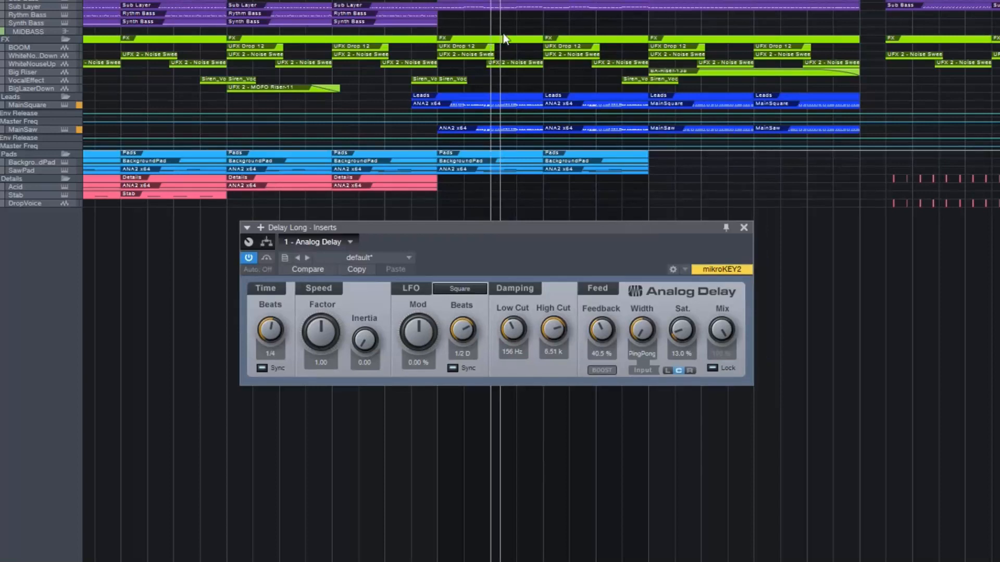
drag(311, 330, 289, 324)
drag(517, 336, 518, 324)
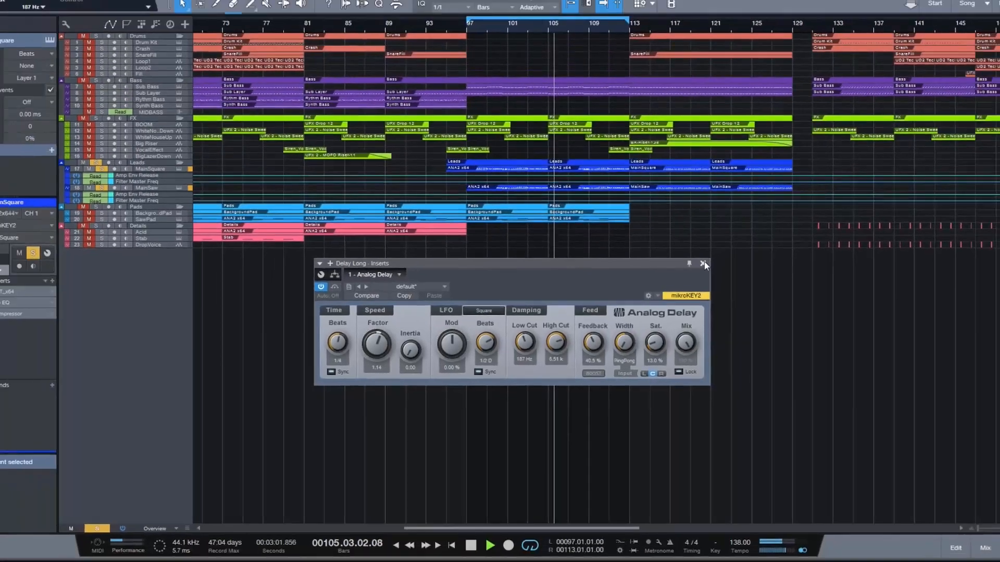
click(744, 227)
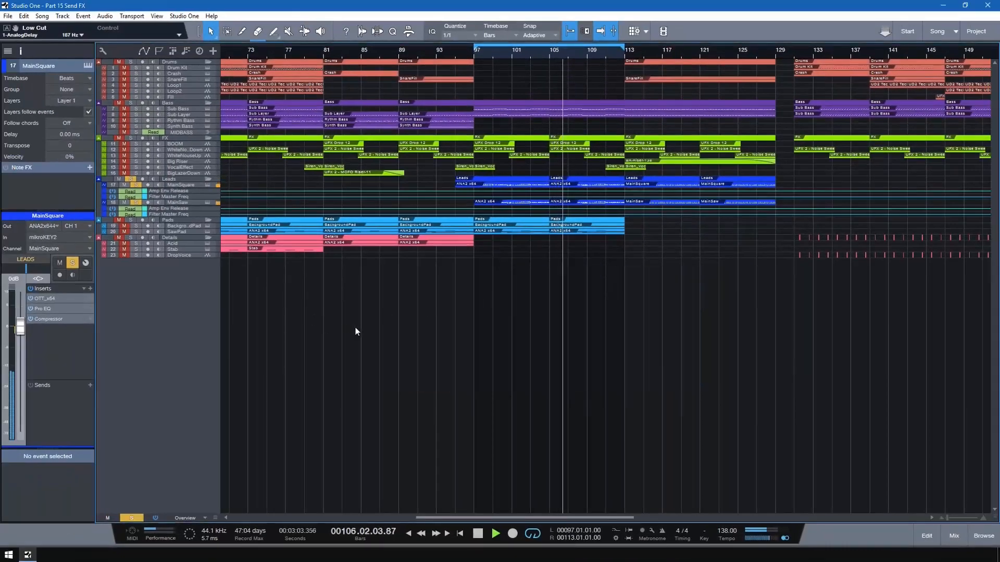
Step: Set the LEADS bus send level to Delay Long to about -5.8 dB in the mixer
click(954, 536)
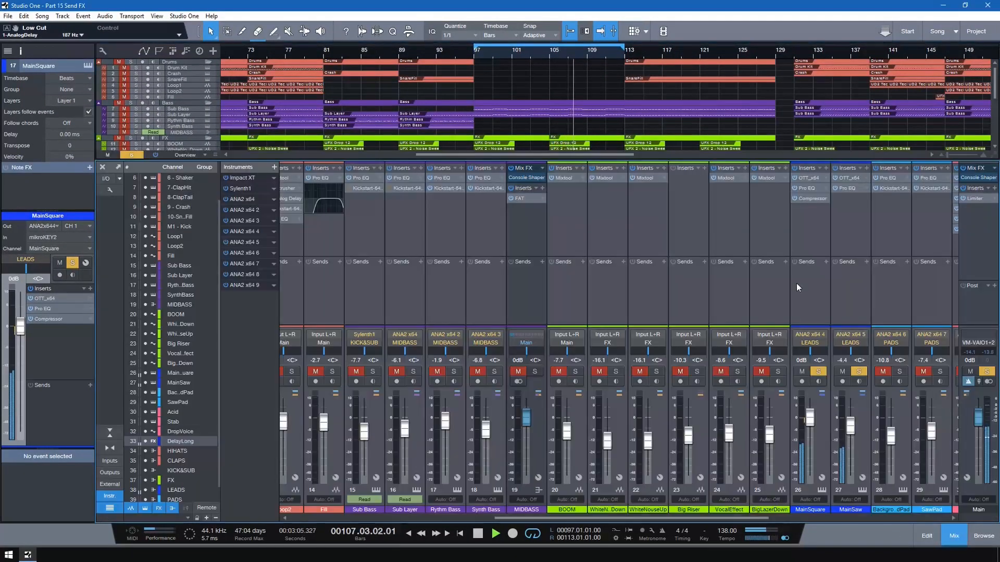
drag(752, 523, 908, 524)
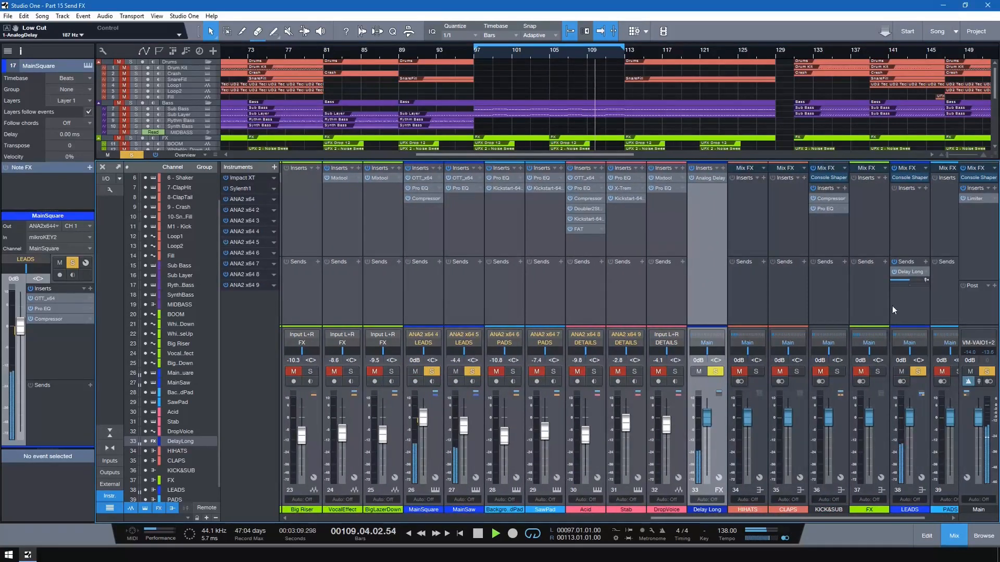
mouse_move(909, 280)
mouse_down()
mouse_move(858, 283)
mouse_move(913, 282)
mouse_up()
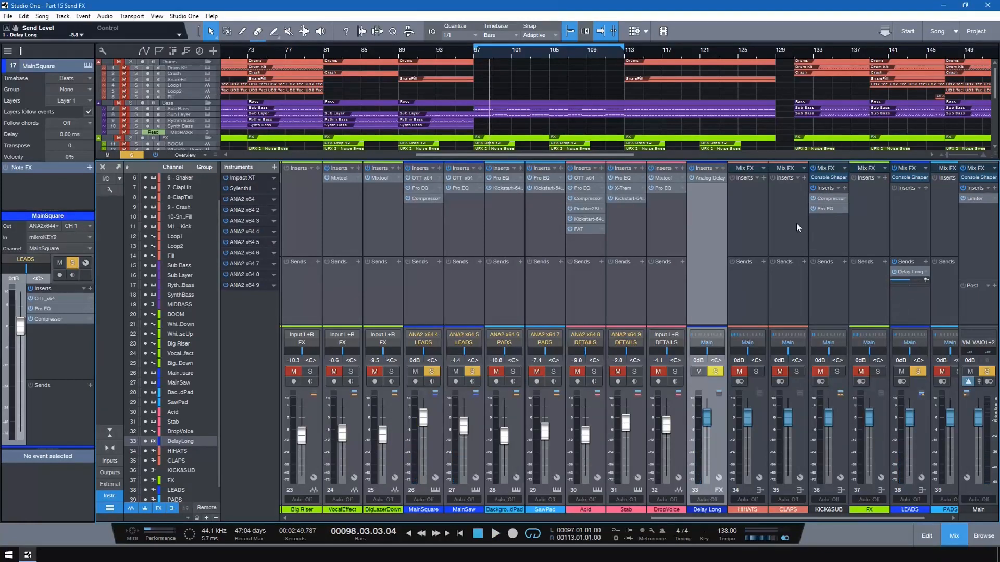
Step: Add FabFilter Saturn to the Delay Long inserts and raise its drive to about 26.5%
click(723, 168)
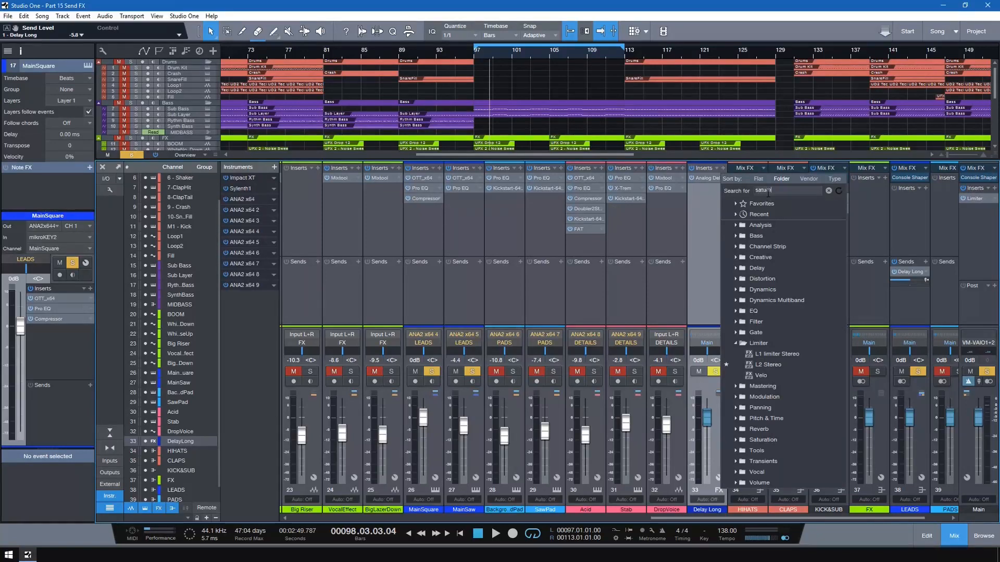
double_click(753, 211)
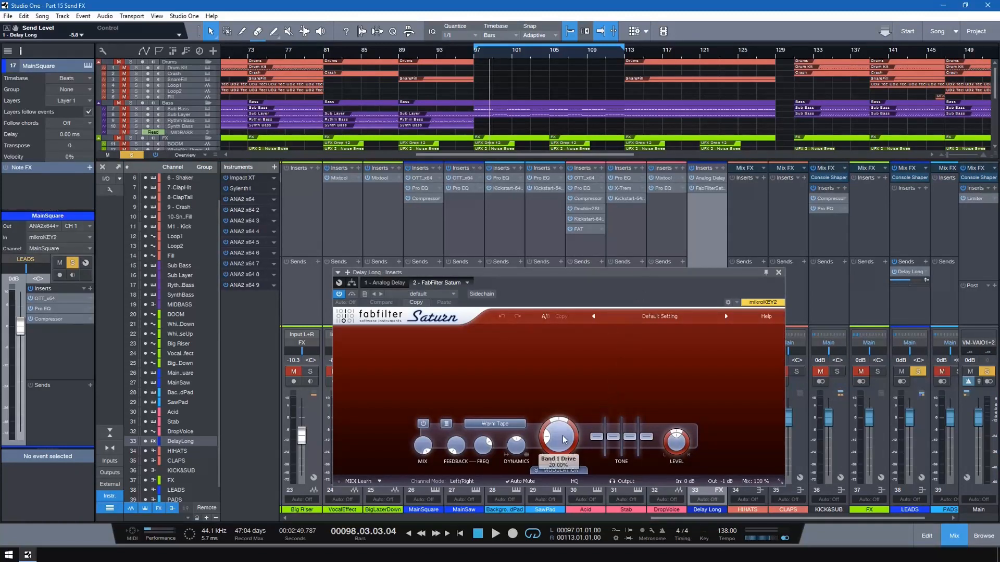
drag(564, 433, 567, 423)
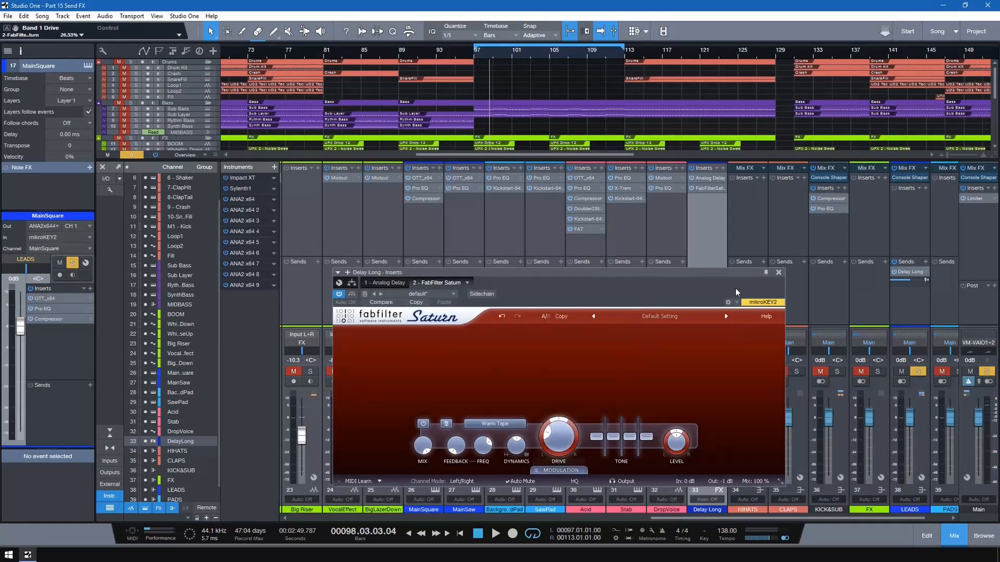
click(778, 274)
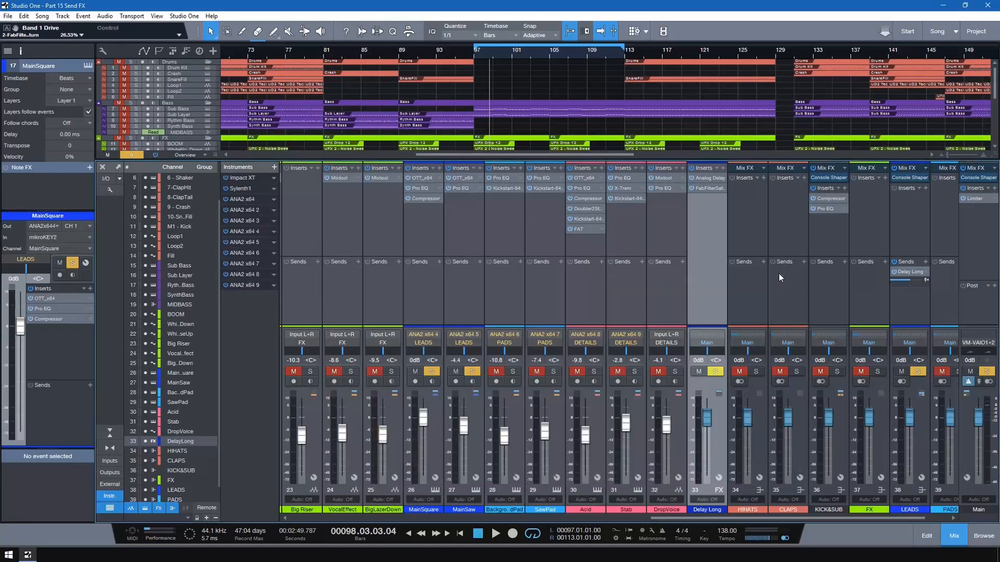
Step: Find the Compressor plug-in and add it to the Delay Long channel after Saturn
click(722, 168)
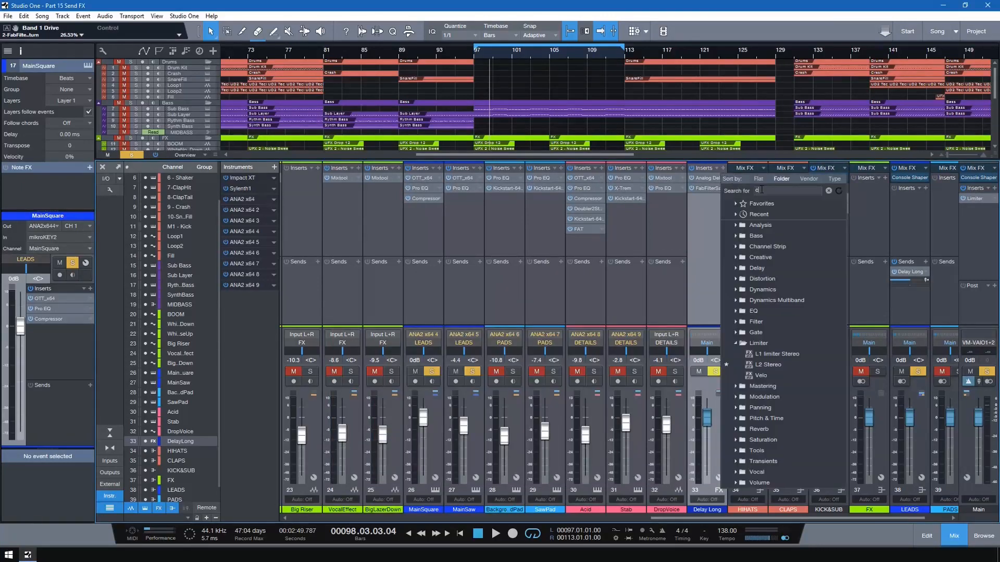
text(compres)
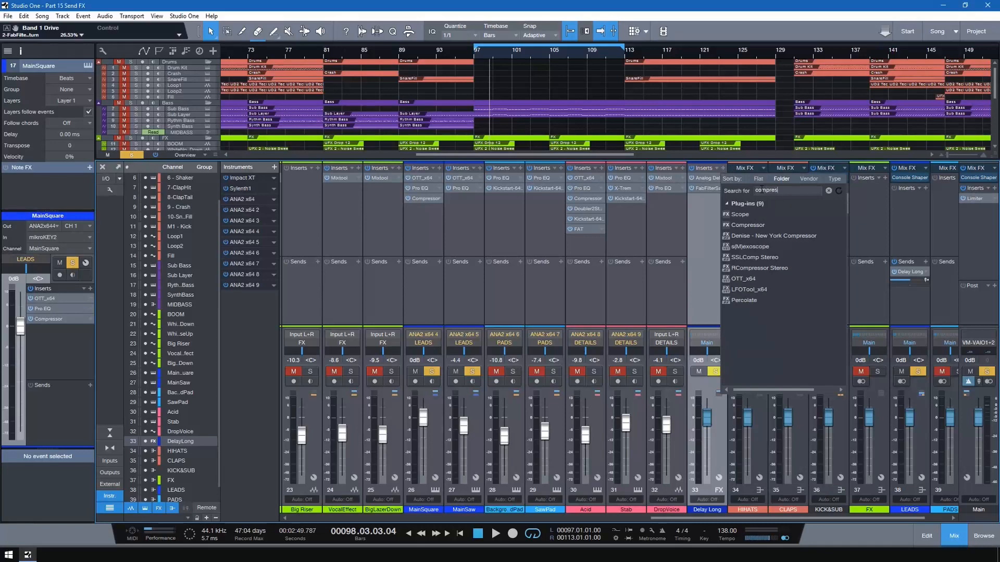
text(s)
double_click(732, 215)
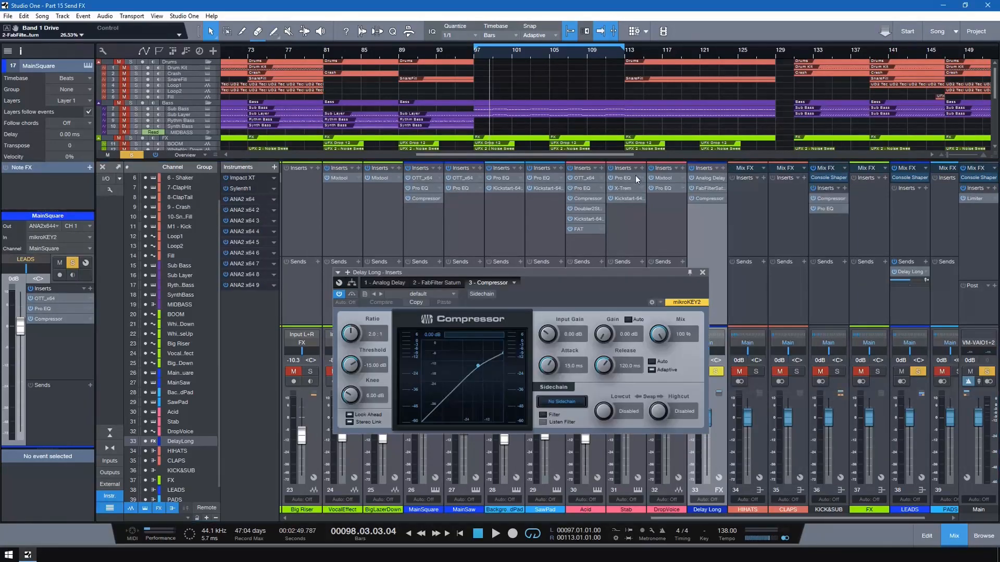
Step: During playback from bar 97, set the Compressor's threshold to -33.96 dB, input gain to 0.18 dB and gain to 3.12 dB
click(471, 55)
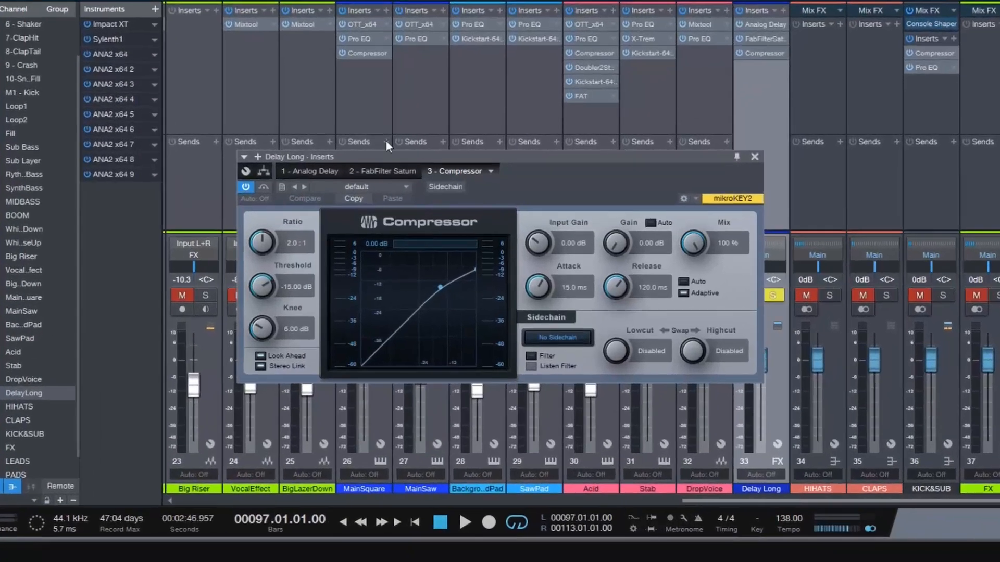
key(space)
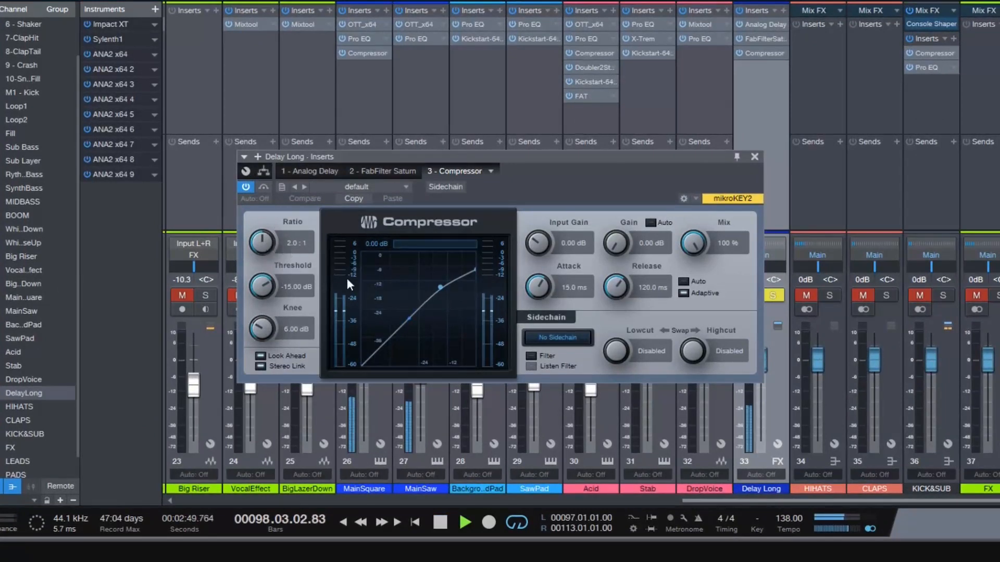
drag(271, 287, 288, 358)
drag(535, 249, 537, 241)
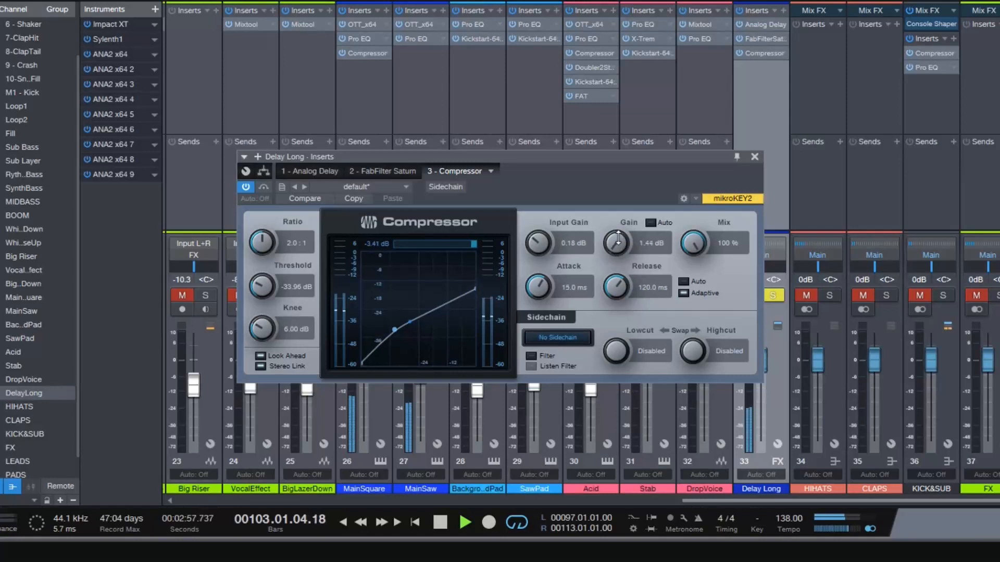
mouse_move(620, 248)
mouse_down()
mouse_move(609, 205)
mouse_move(609, 235)
mouse_up()
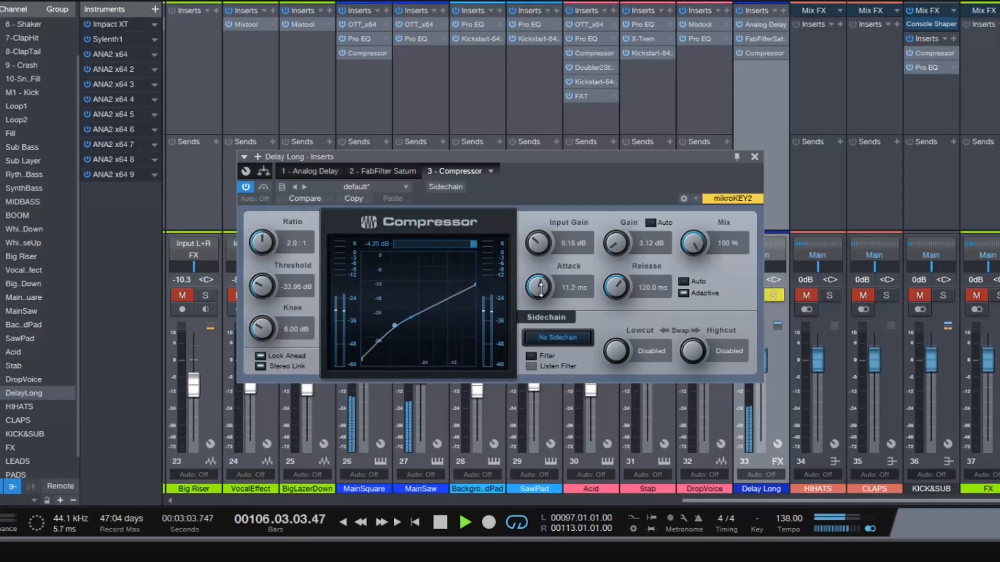
Step: Set the Compressor's attack to 0.79 ms, release to 10.9 ms and gain to 2.88 dB, then close it
drag(542, 299, 553, 345)
drag(612, 289, 624, 340)
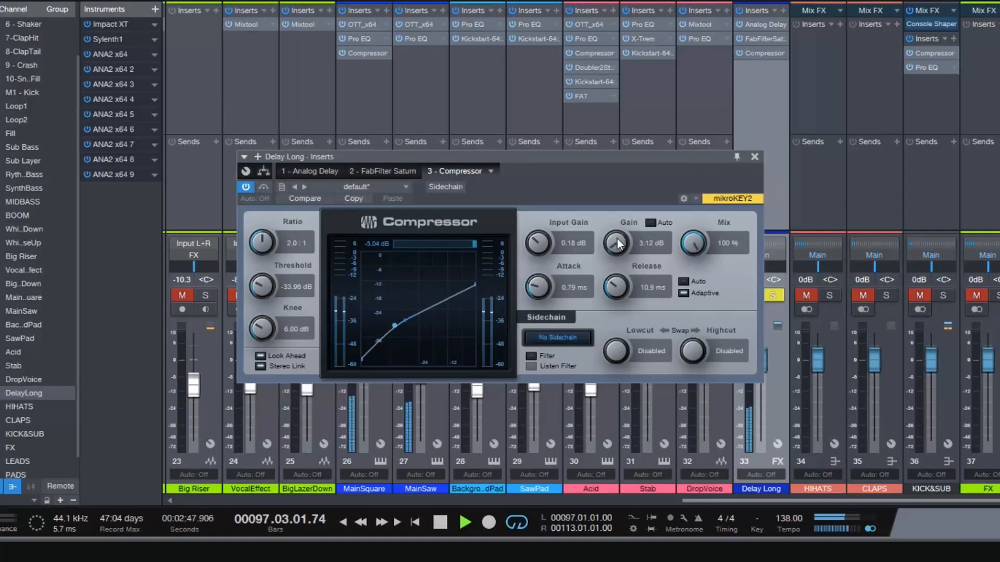
drag(618, 241, 618, 240)
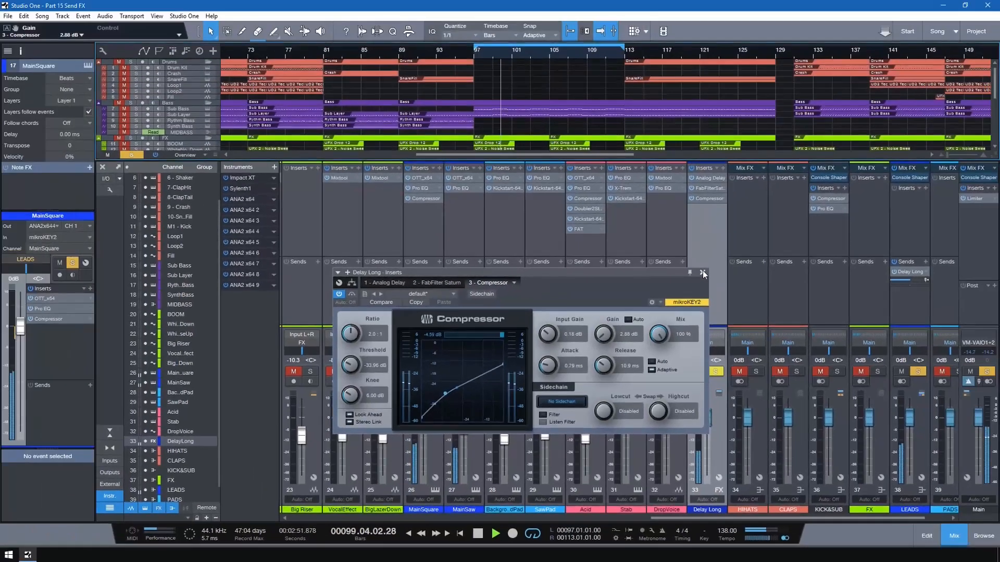
click(754, 157)
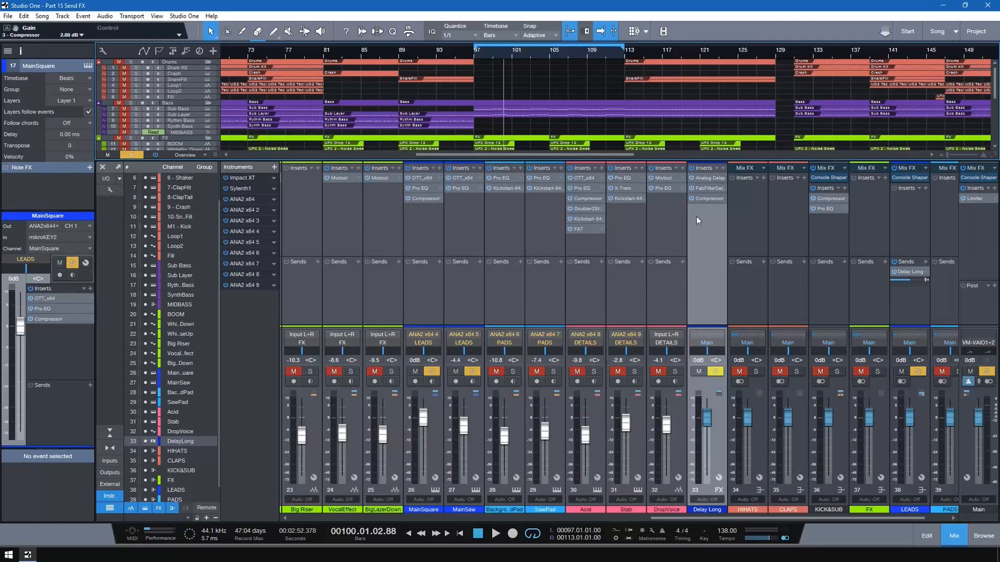
Step: Add Pro EQ to the Delay Long channel and enable its low cut at 145 Hz
click(722, 168)
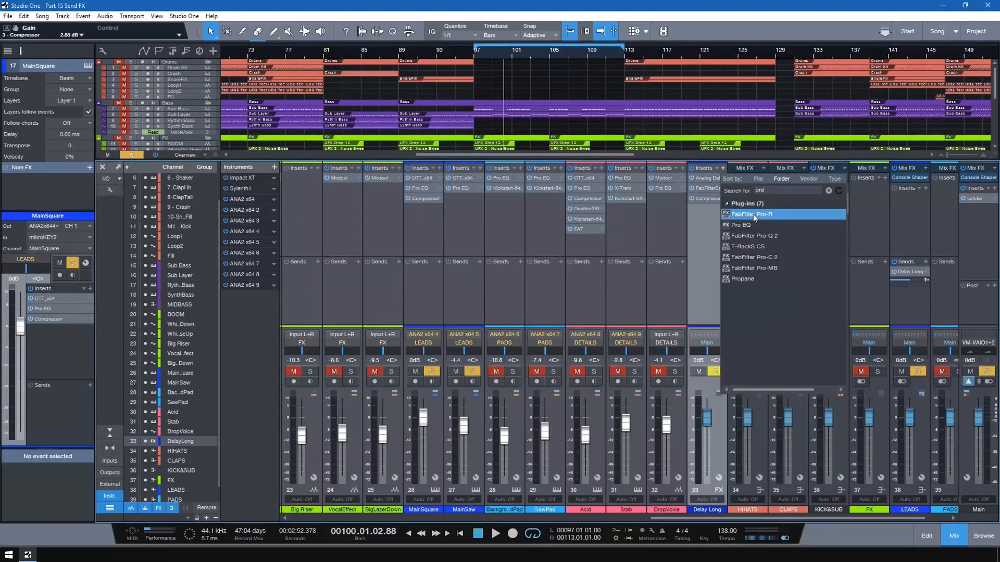
double_click(748, 224)
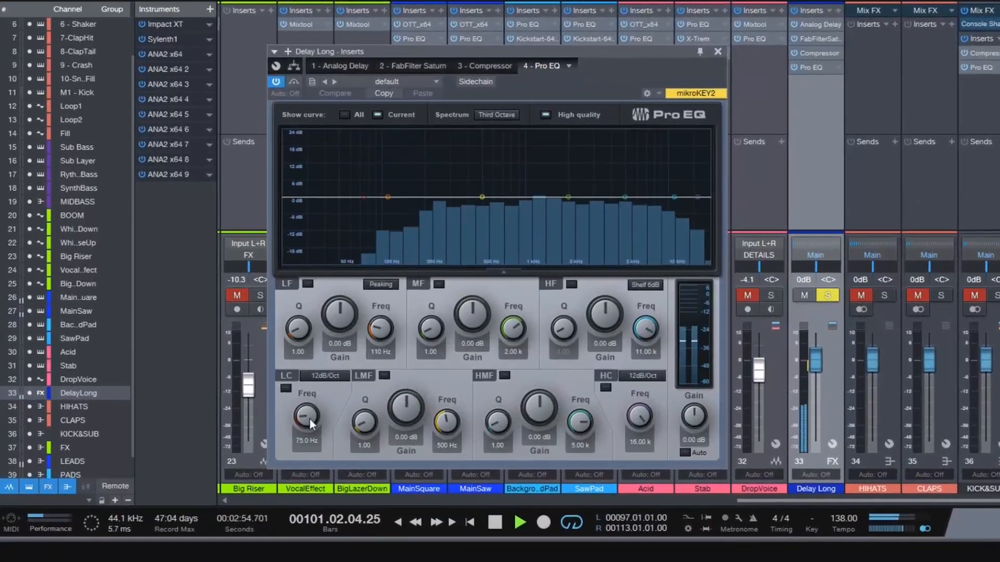
drag(338, 450, 338, 443)
click(319, 428)
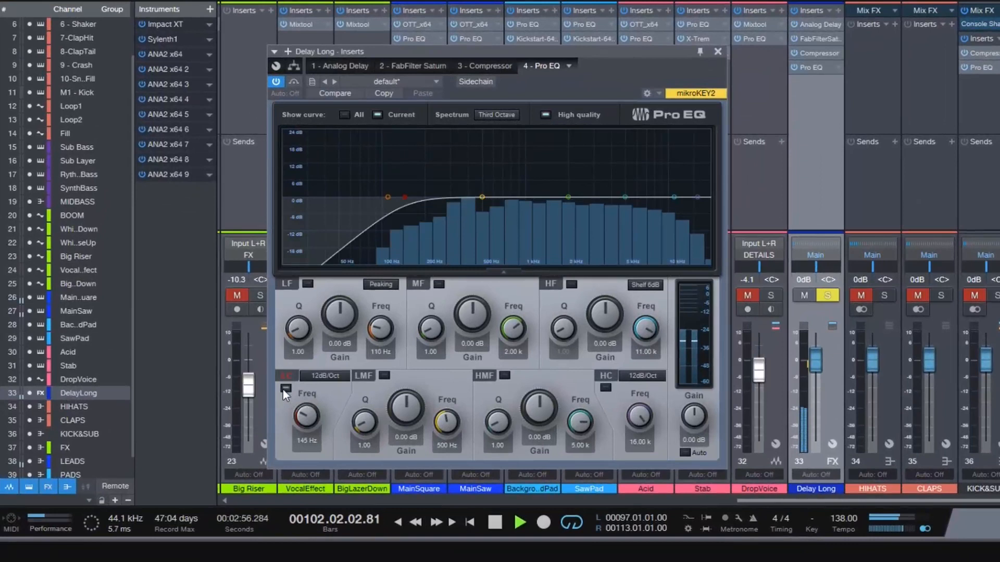
Step: Set Pro EQ's low cut to 331 Hz at 24 dB/Oct, enable the high cut at 4.61 kHz, stop playback and close the EQ
drag(306, 414, 304, 395)
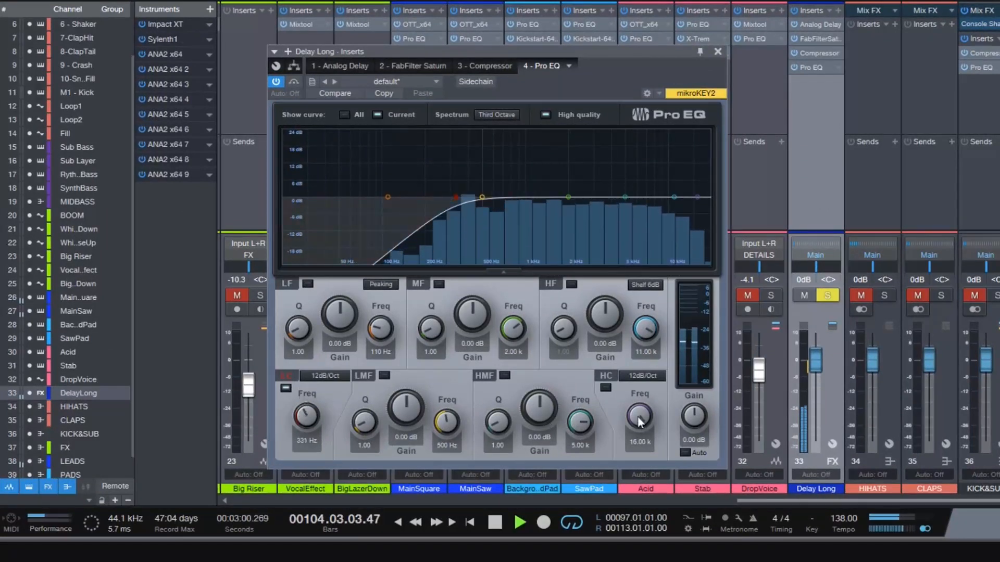
click(605, 388)
drag(640, 420, 652, 446)
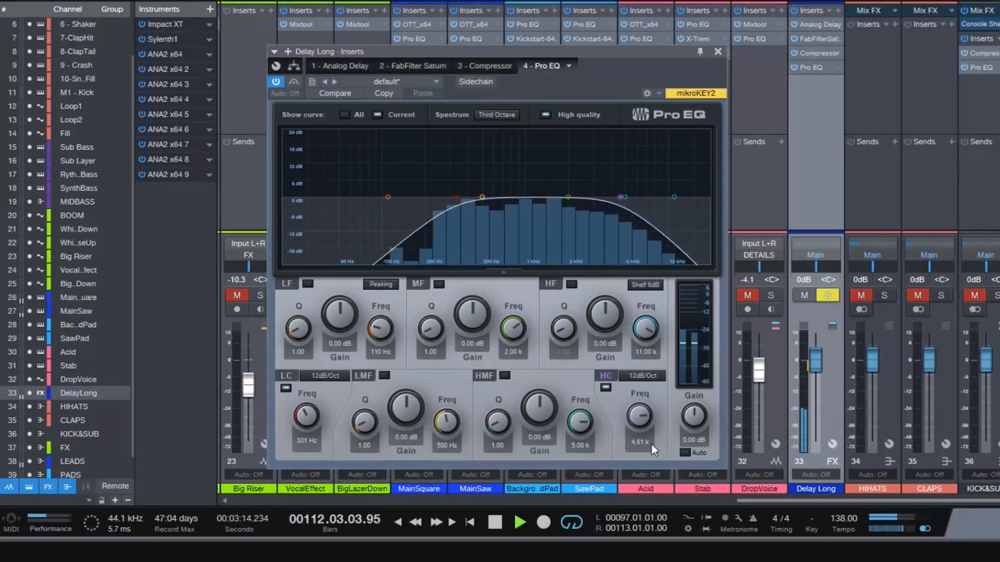
click(310, 377)
key(space)
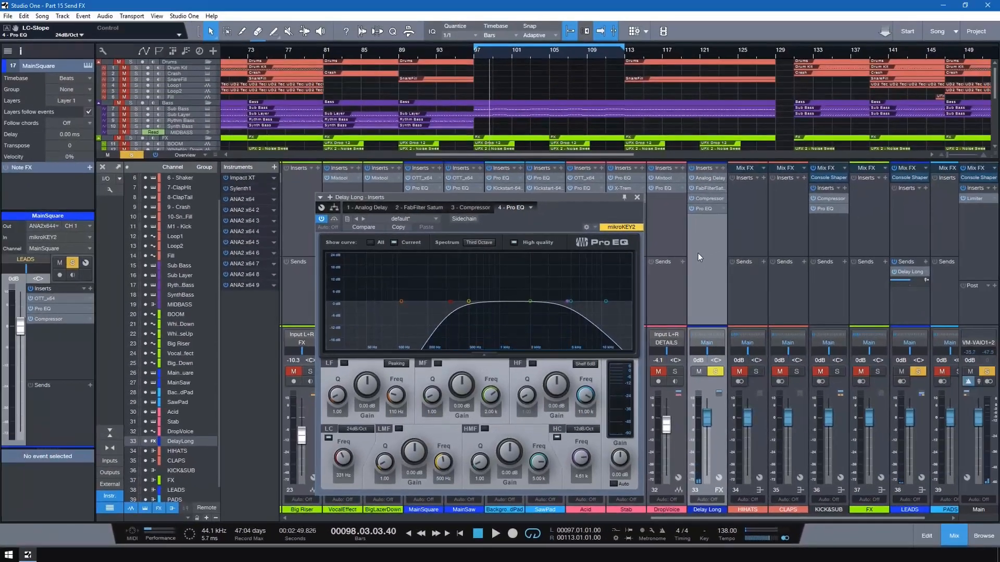
click(637, 196)
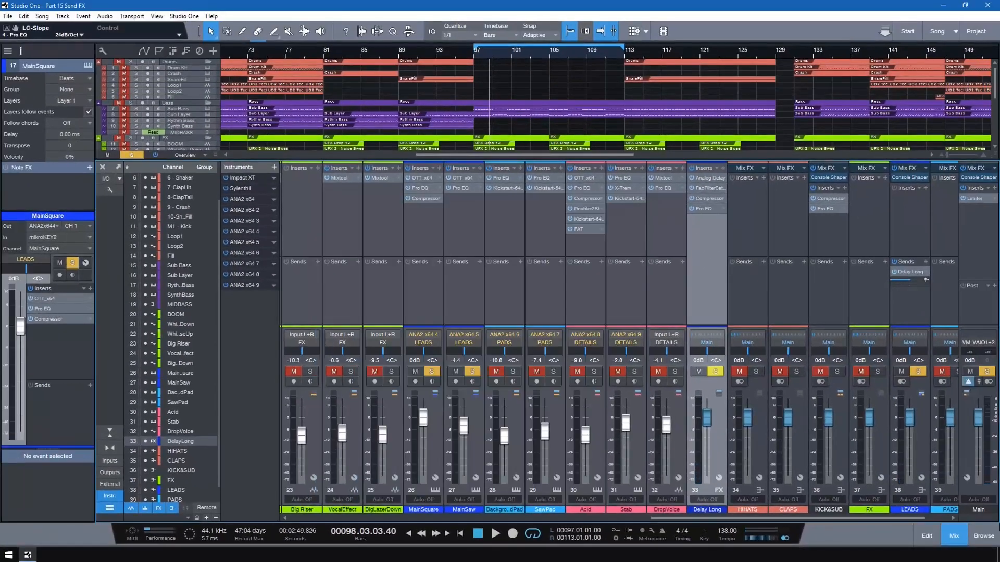
Step: Find Room Reverb among the reverb effects, add it as a send effect on the LEADS bus and close its window
click(983, 536)
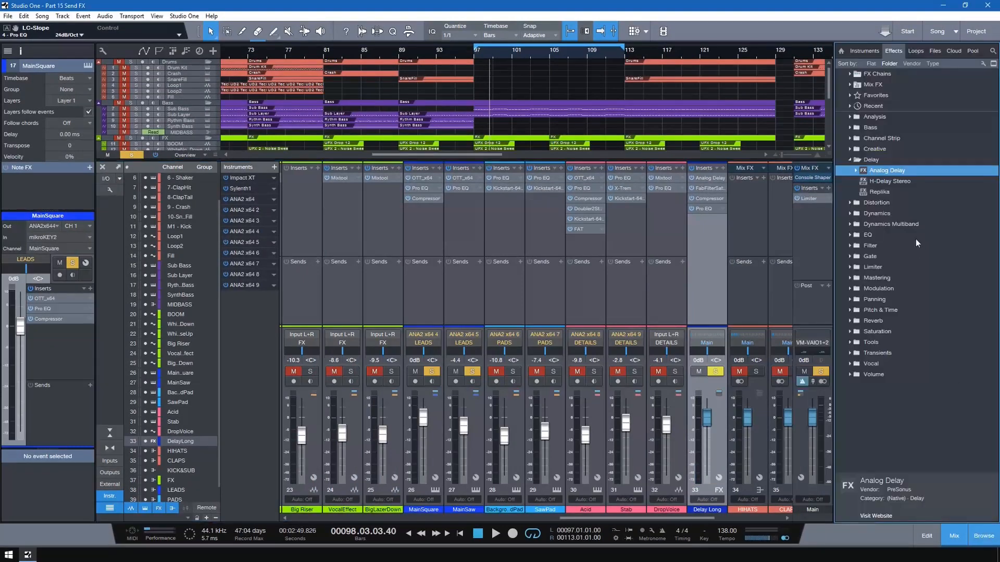
click(851, 159)
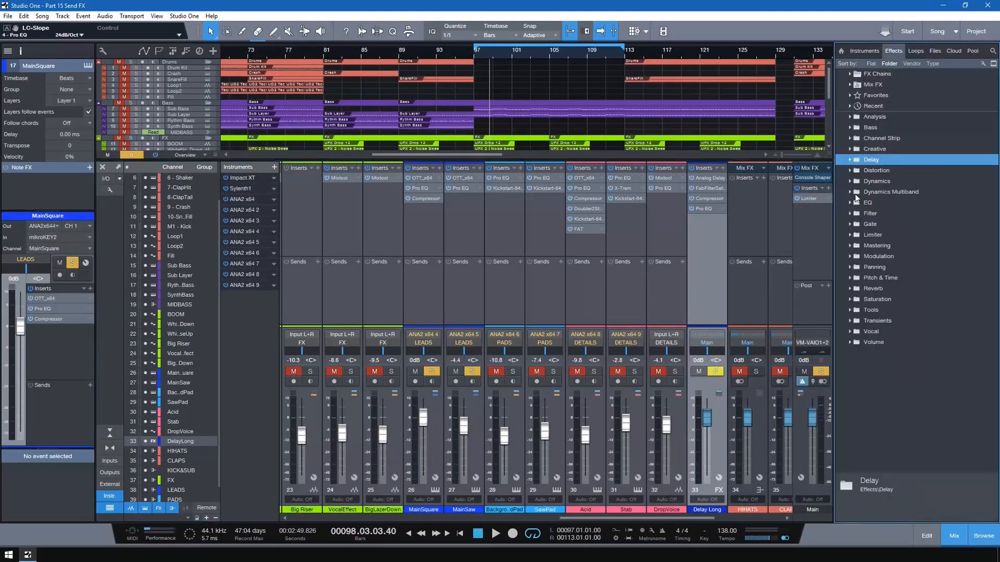
click(851, 290)
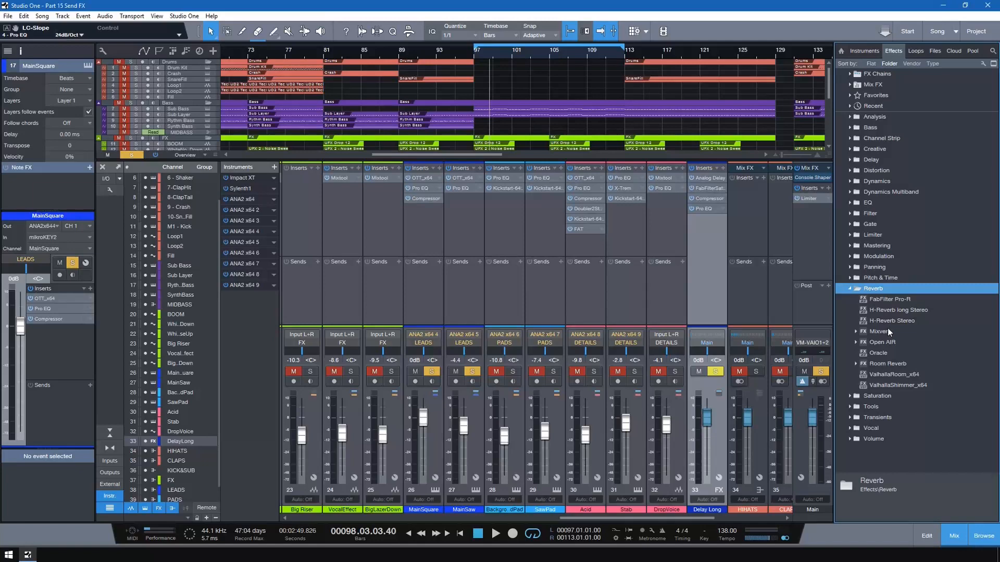
click(895, 364)
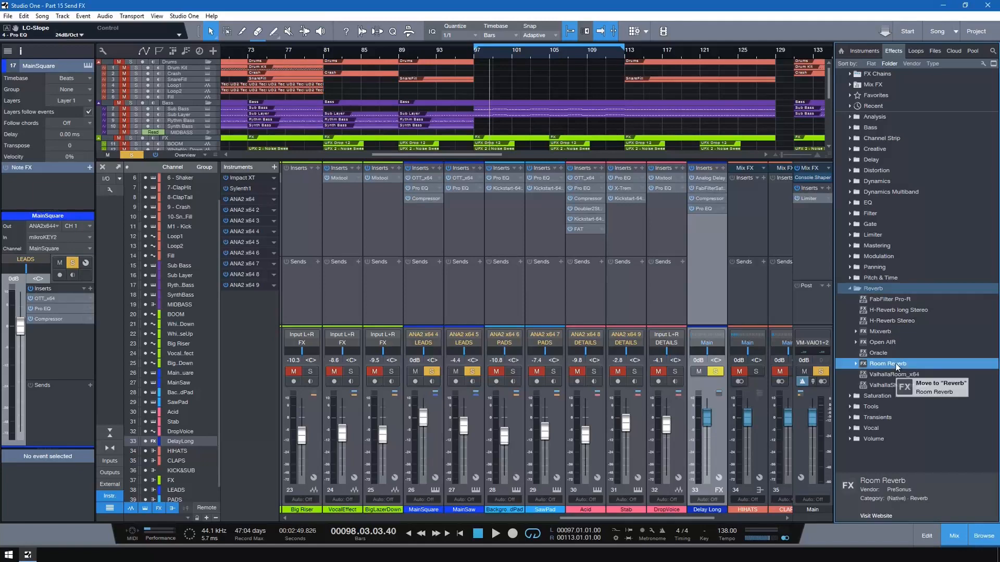
drag(717, 521, 804, 521)
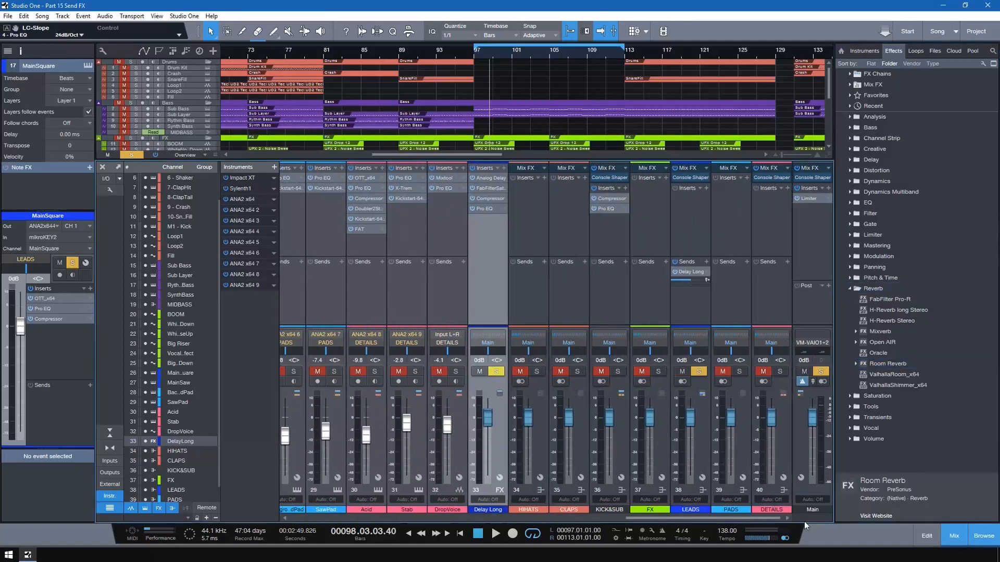
drag(883, 363, 689, 307)
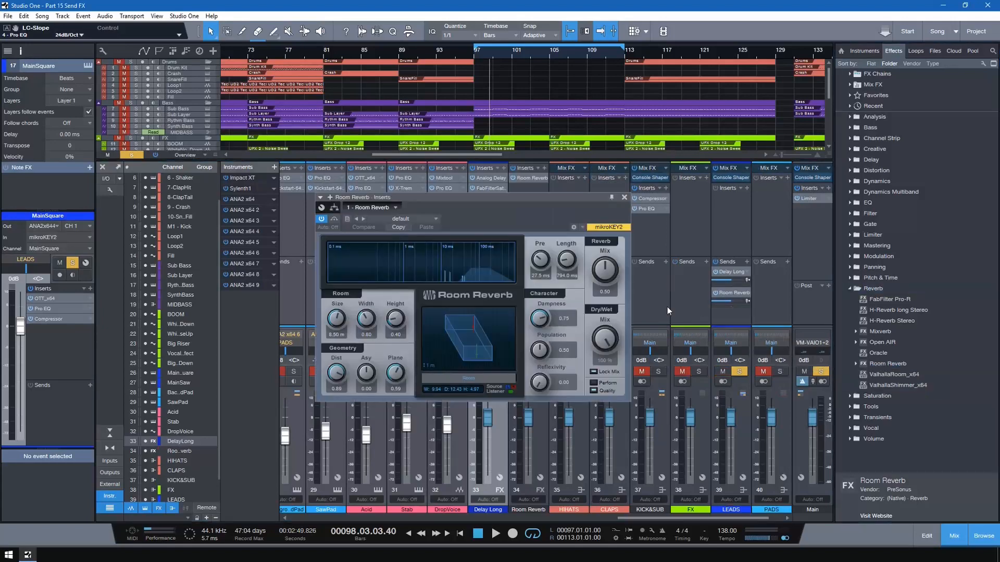
click(624, 197)
Step: Rename the Room Reverb effect channel as Reverb Long
double_click(530, 510)
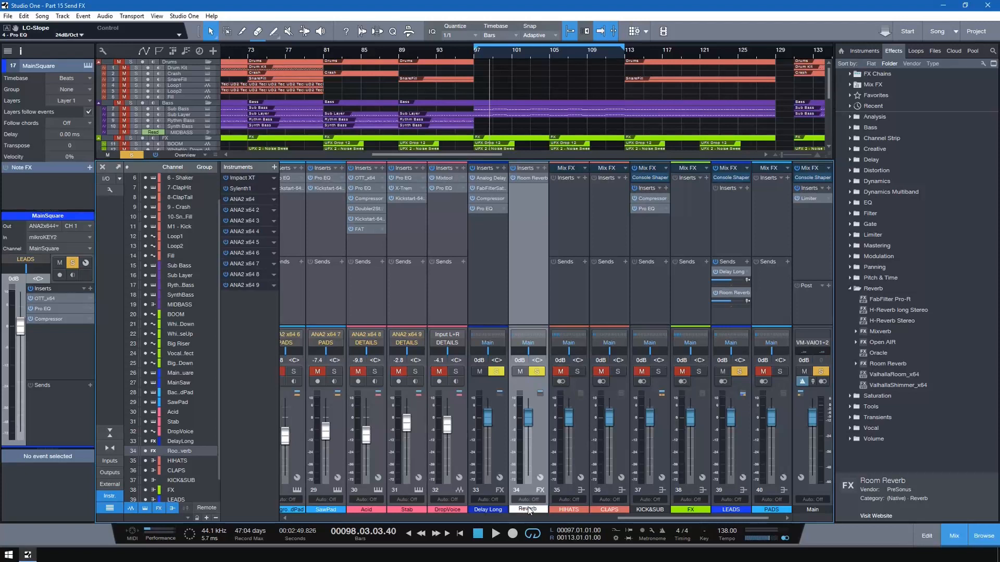
key(Return)
click(546, 509)
click(614, 448)
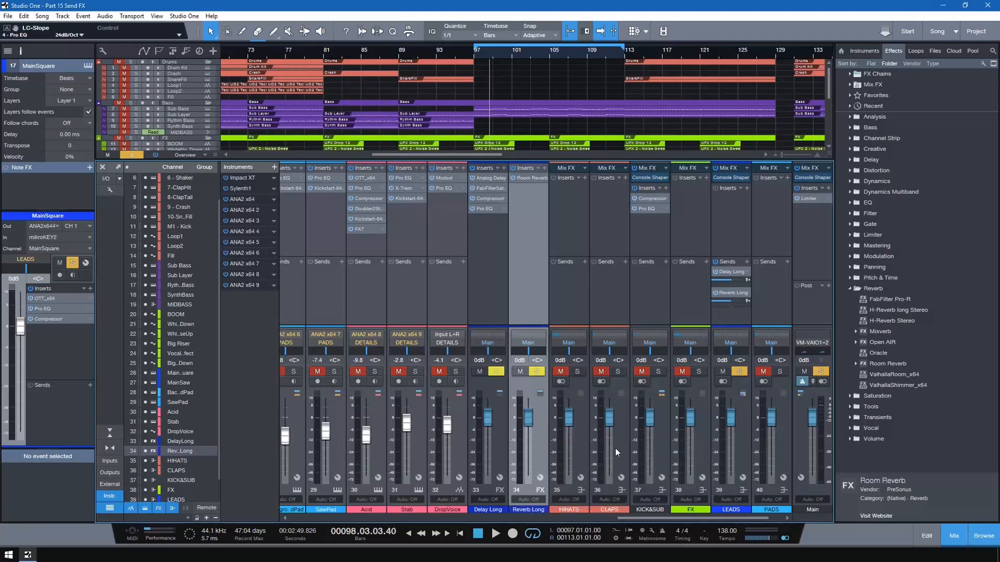
Step: Open Room Reverb on the Reverb Long channel and set its size to 16.86 m, reverb mix to 1.00 and dampness to 0.05
click(529, 178)
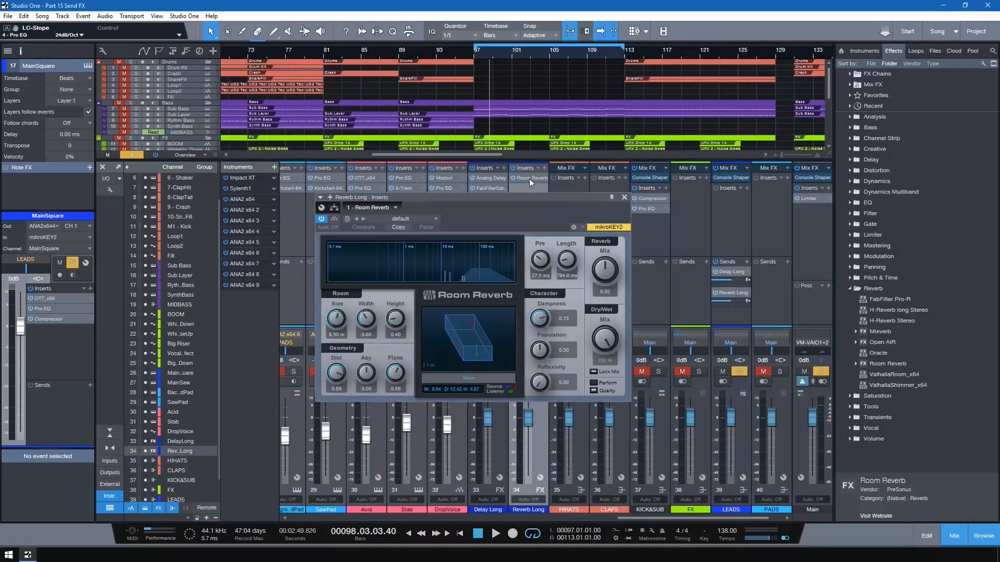
drag(529, 192, 795, 209)
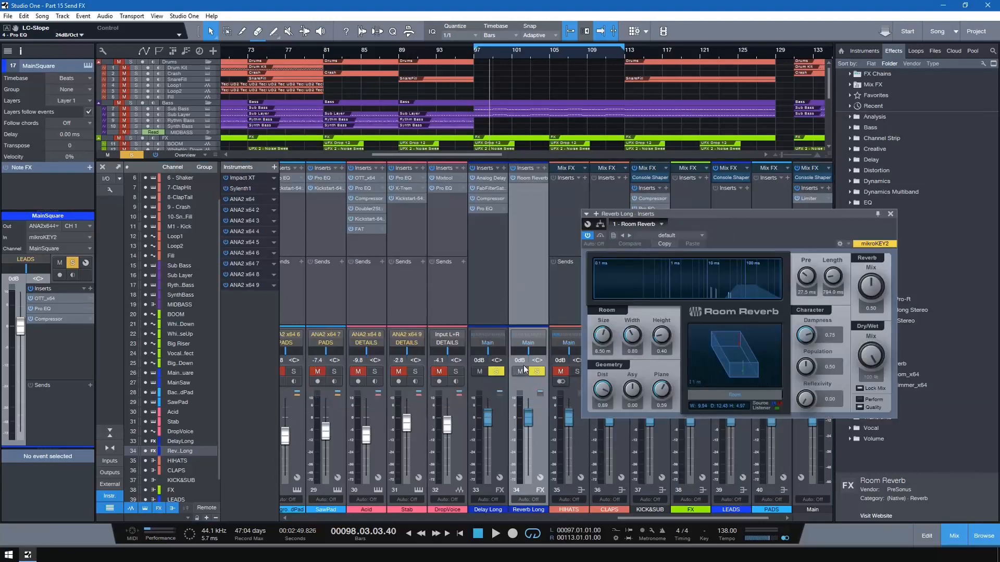
drag(788, 221, 621, 214)
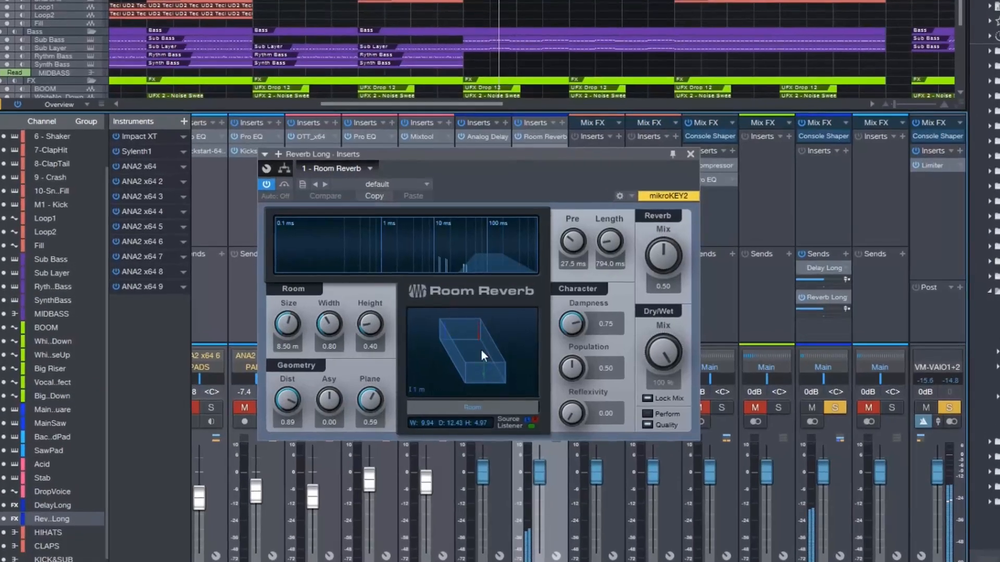
drag(287, 324, 289, 306)
drag(677, 248, 677, 229)
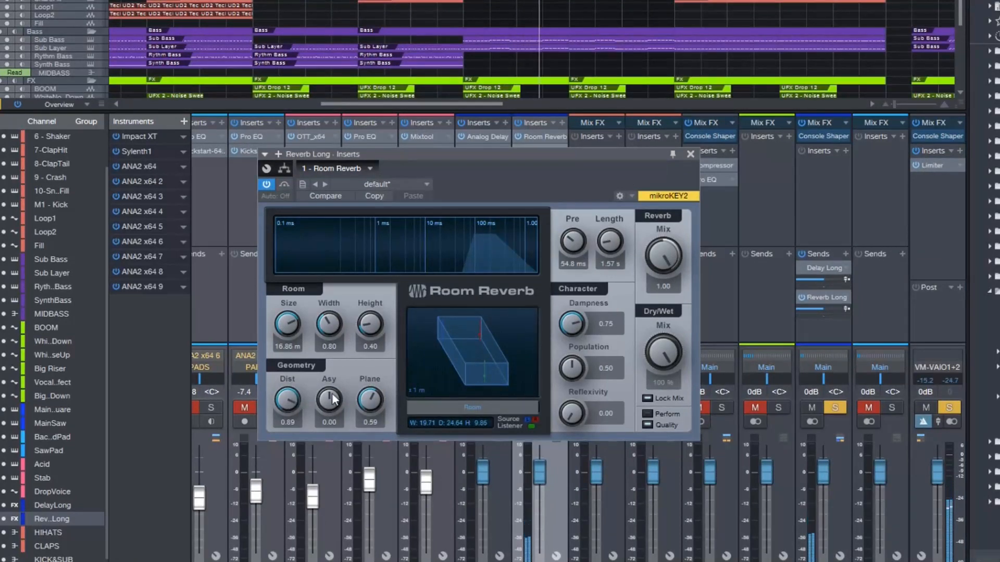
drag(579, 326, 579, 354)
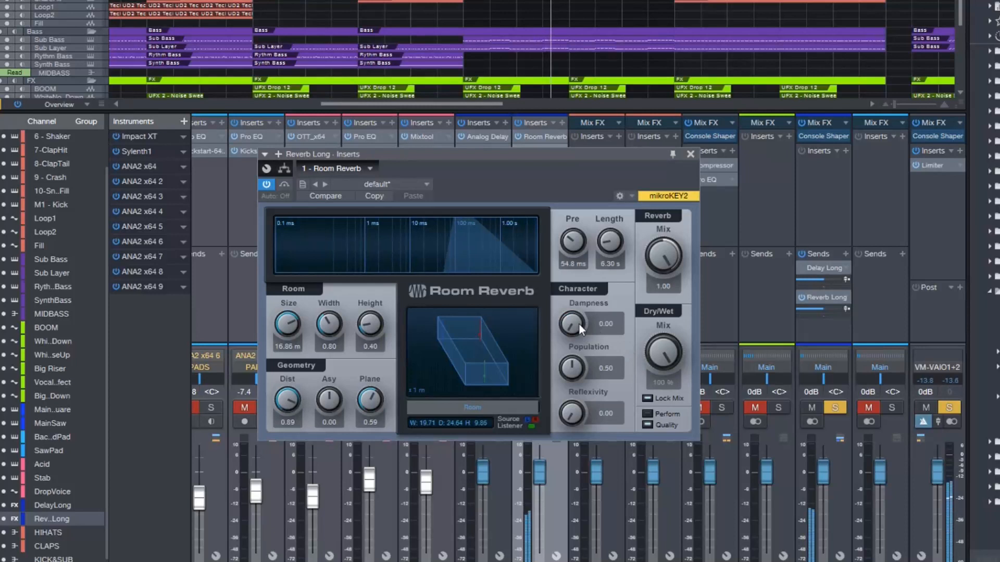
drag(570, 329, 571, 327)
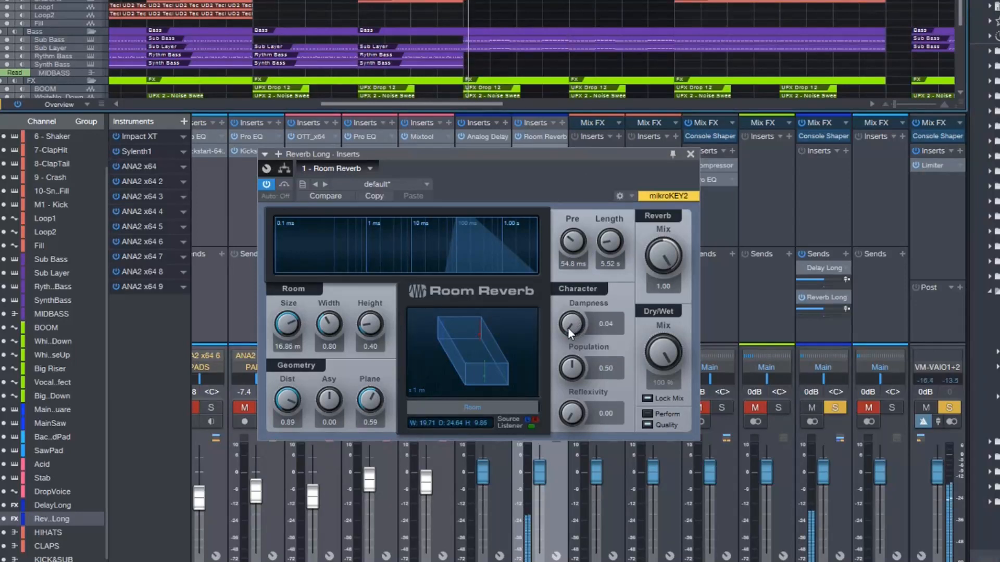
drag(570, 326, 575, 320)
Step: Set Room Reverb's size to 28.03 m, width 2.49, height 1.22, distance 0.75, asymmetry 0.02, plane 0.53, population 0.66 and reflexivity 0.33
drag(293, 330, 331, 289)
drag(372, 319, 375, 273)
drag(331, 403, 367, 424)
drag(290, 401, 302, 435)
drag(573, 365, 575, 341)
drag(572, 417, 567, 372)
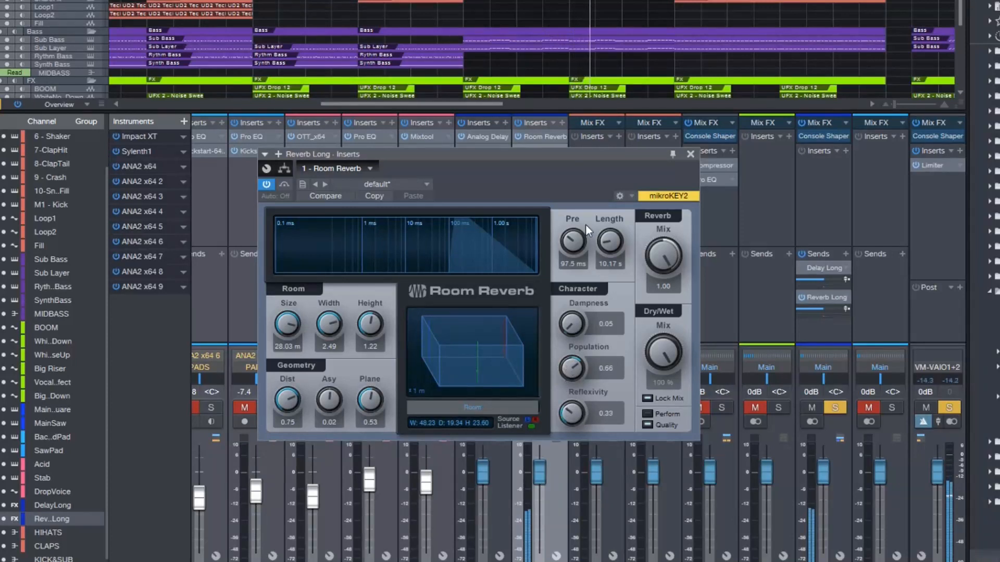
Step: Set Room Reverb's pre-delay to 16.5 ms and length to 5.07 s, then close it
drag(573, 241, 578, 305)
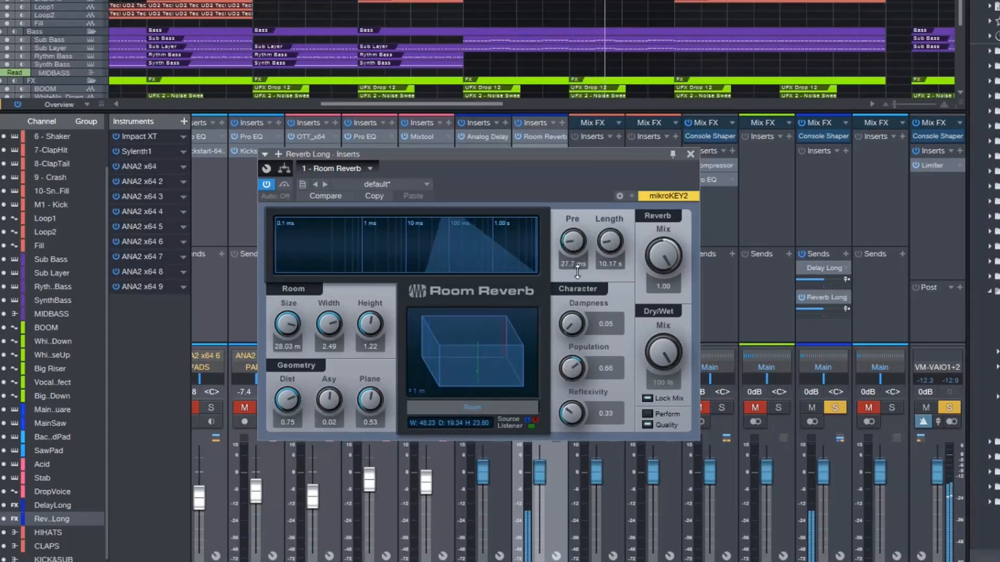
drag(575, 245, 613, 243)
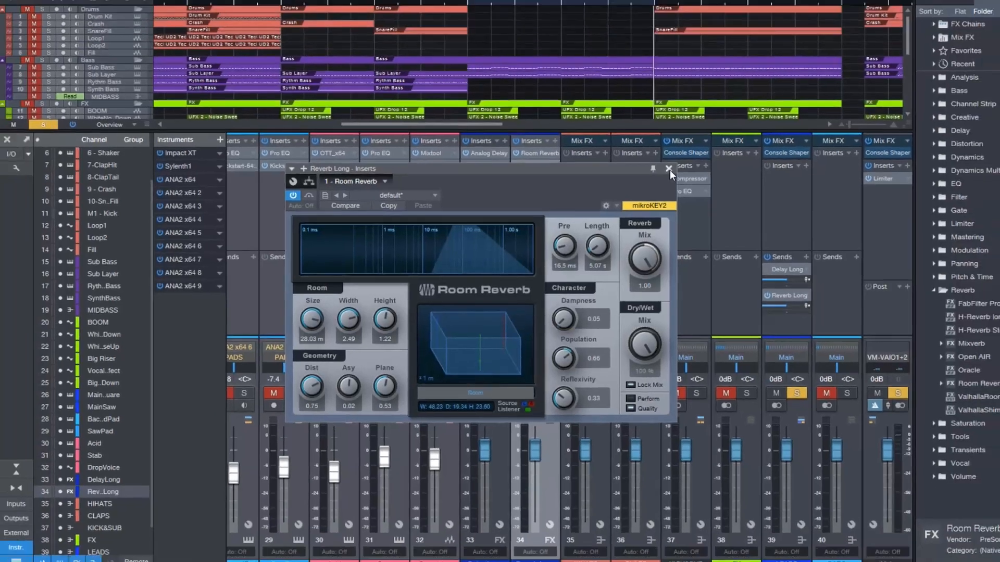
click(690, 154)
Step: Find Pro EQ and add it to the Reverb Long channel after Room Reverb
click(545, 168)
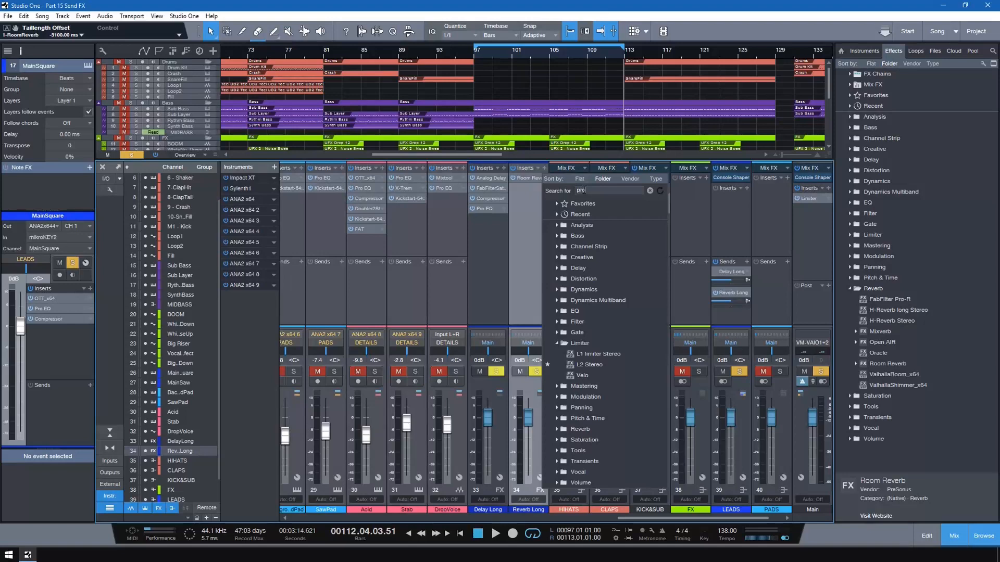
click(584, 190)
text(pro)
double_click(554, 224)
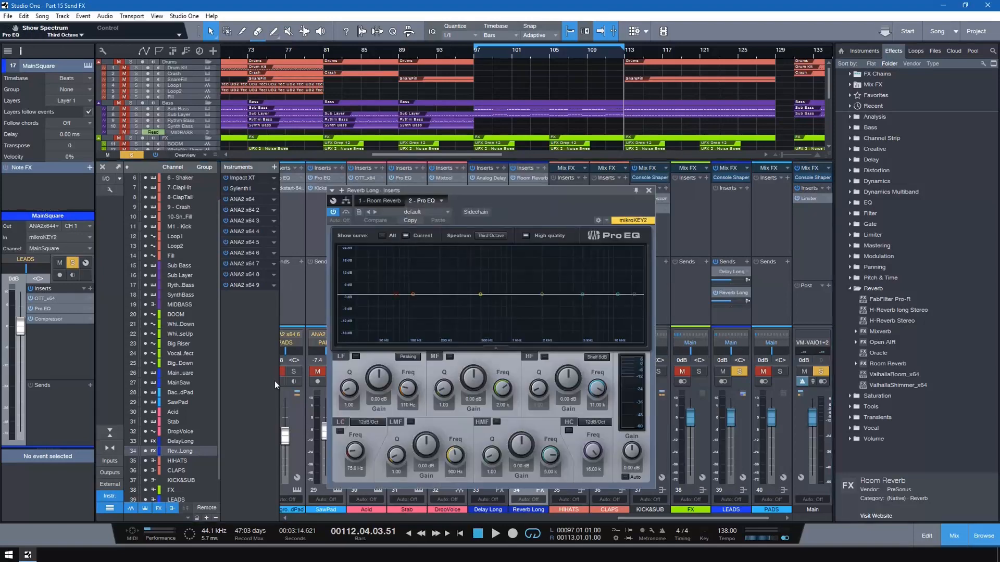
Step: During playback, enable Pro EQ's low cut at 343 Hz with a 24 dB/Oct slope and its high cut at 4.46 kHz
click(340, 431)
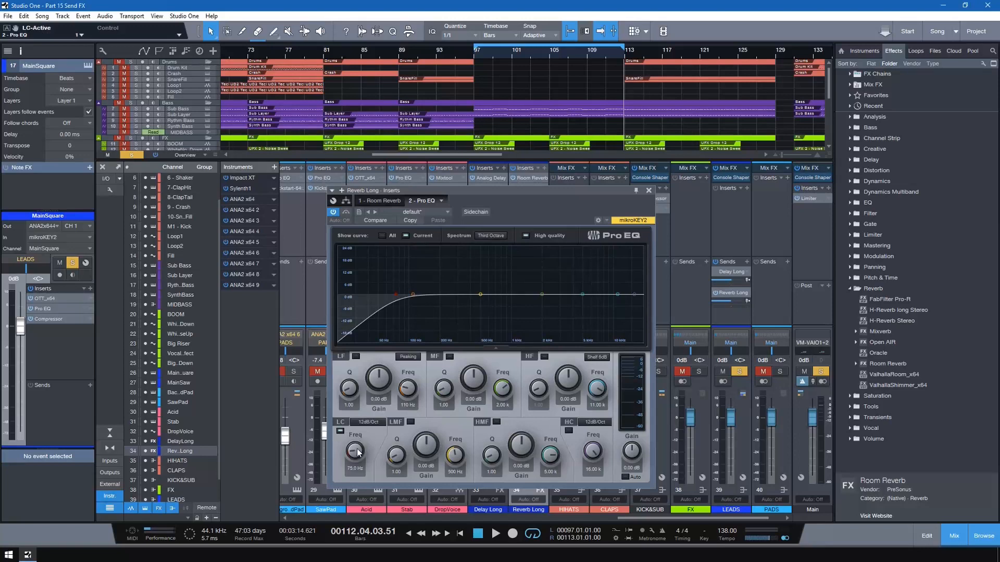
key(space)
click(359, 422)
drag(358, 451, 357, 440)
drag(300, 390, 299, 367)
click(595, 378)
drag(622, 407, 620, 421)
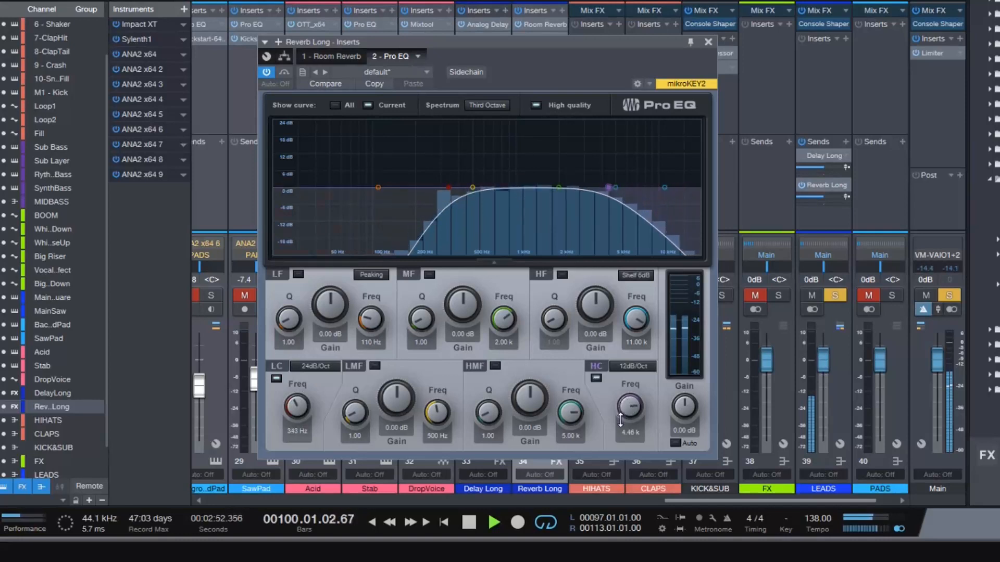
Step: Set the high cut to 24 dB/Oct at 5.12 kHz, lower the low cut to about 299 Hz and close Pro EQ
click(625, 366)
drag(305, 410, 306, 416)
drag(625, 407, 626, 403)
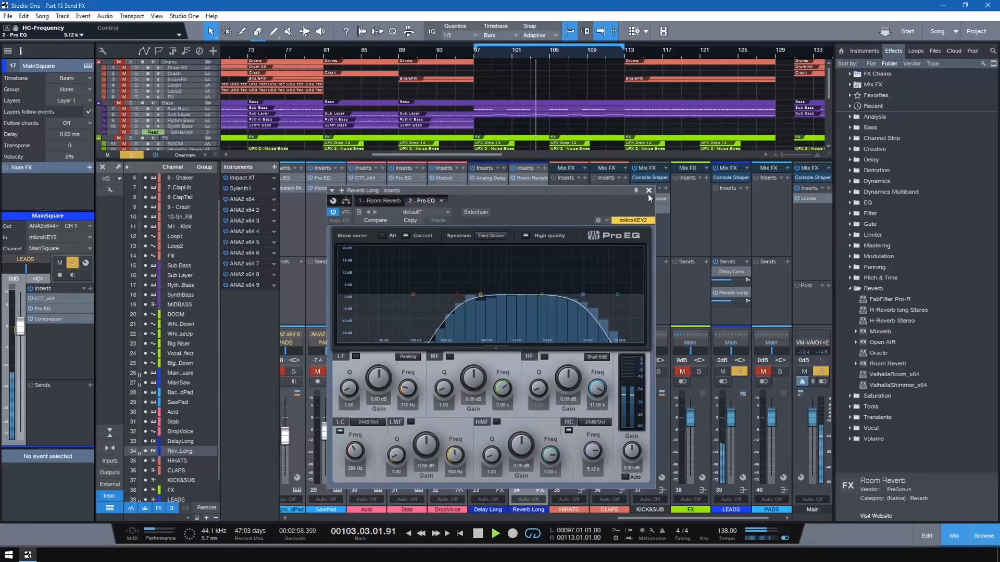
click(649, 191)
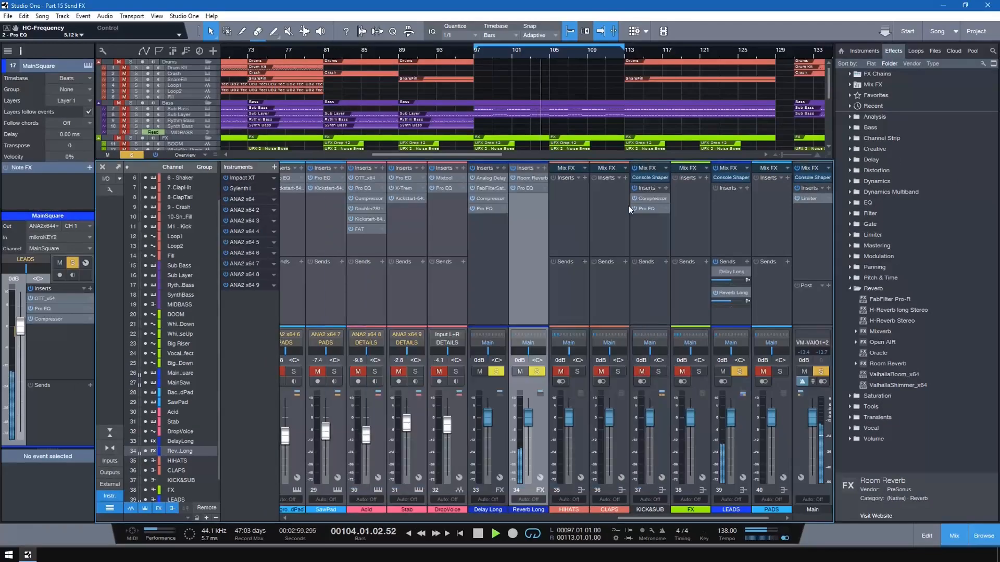
Step: Find the Compressor plug-in and add it to the Reverb Long channel after Pro EQ
click(543, 168)
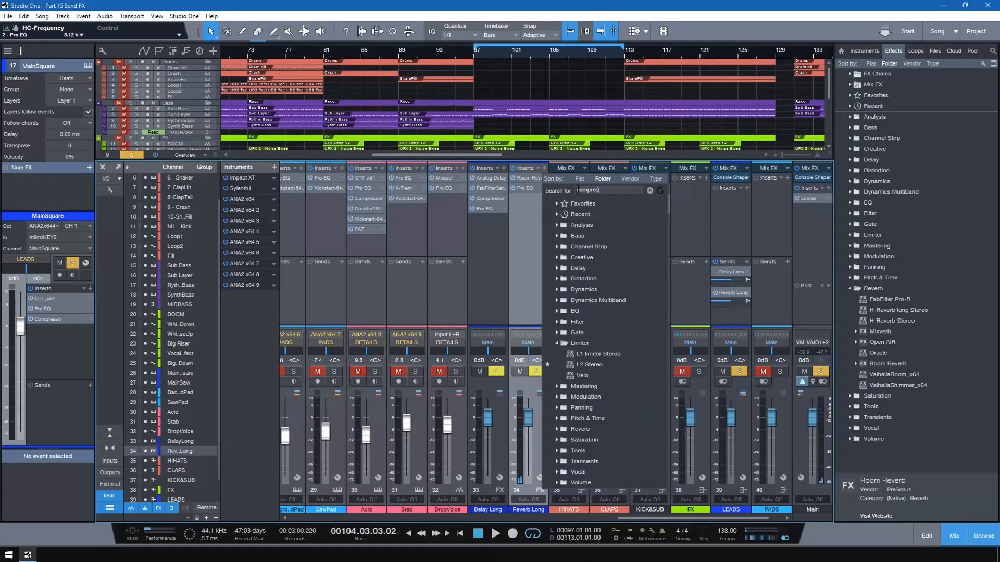
text(compres)
click(560, 209)
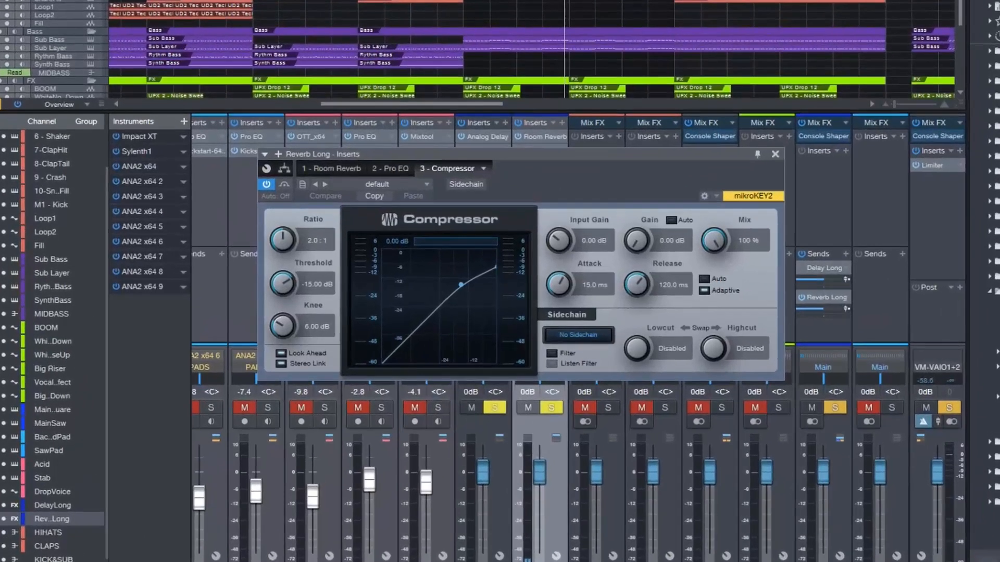
Step: Set the Compressor's threshold to -34.68 dB, attack to about 75 ms, release to 129.9 ms and gain to 2.40 dB, then close it
drag(287, 288, 292, 354)
drag(557, 284, 570, 319)
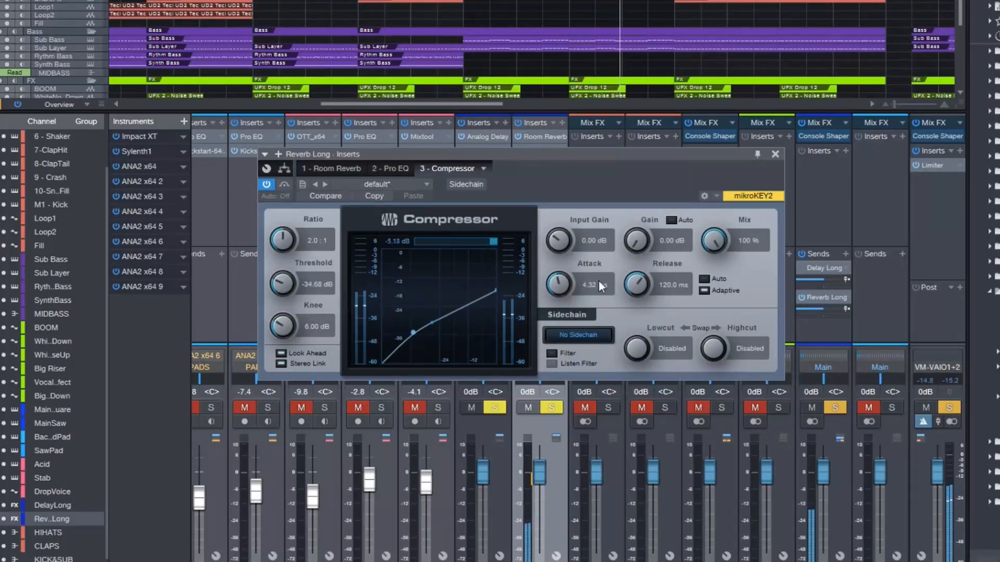
drag(557, 272, 563, 244)
drag(638, 280, 634, 244)
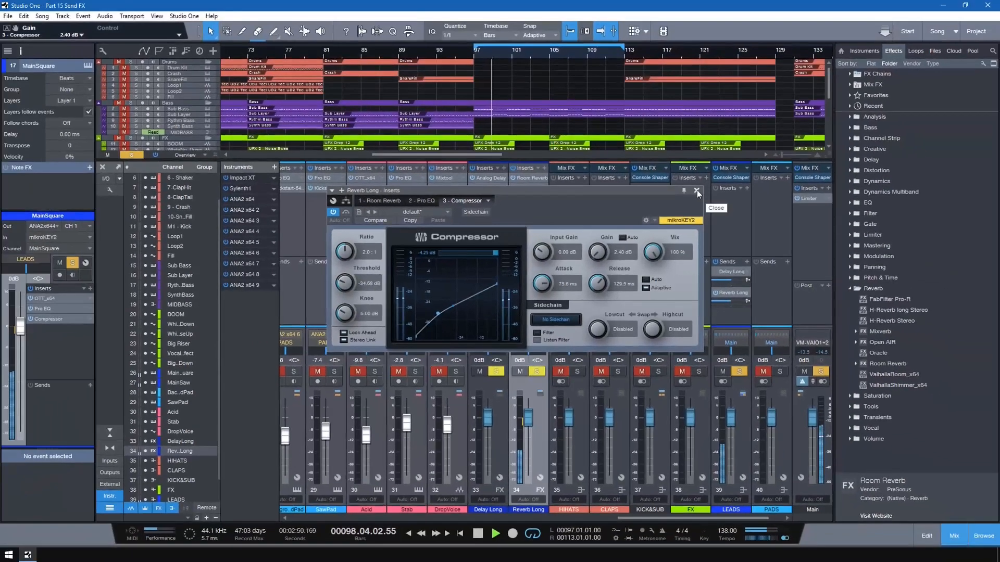
click(697, 190)
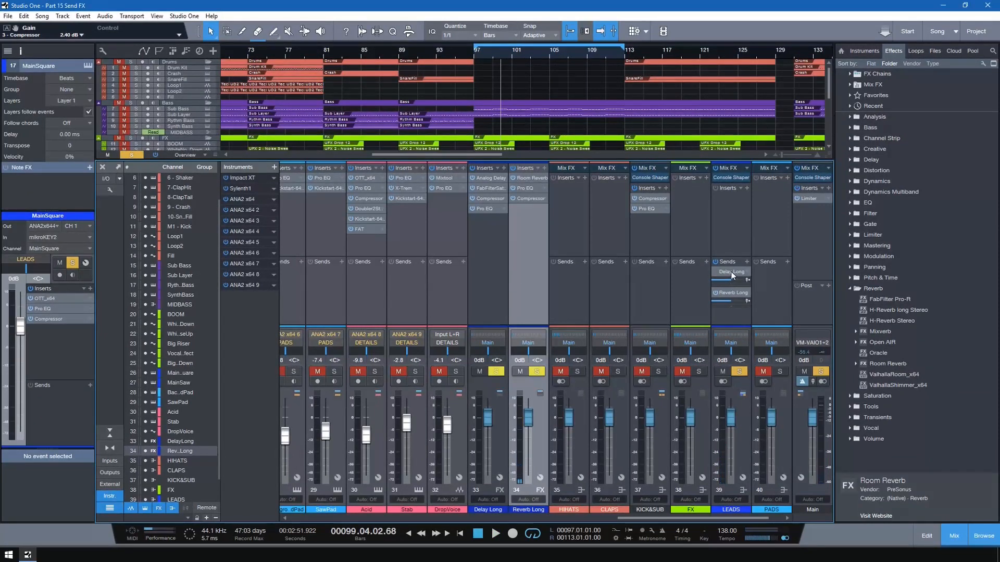
Step: During playback, lower the LEADS bus's Reverb Long send level to -20.8 dB, then replay the section from bar 97
key(space)
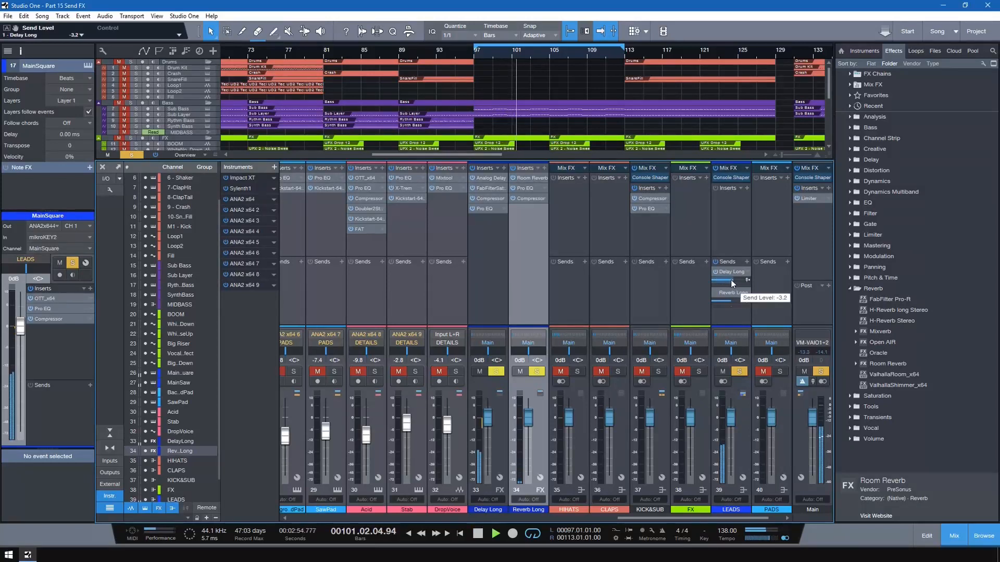
drag(724, 302, 718, 303)
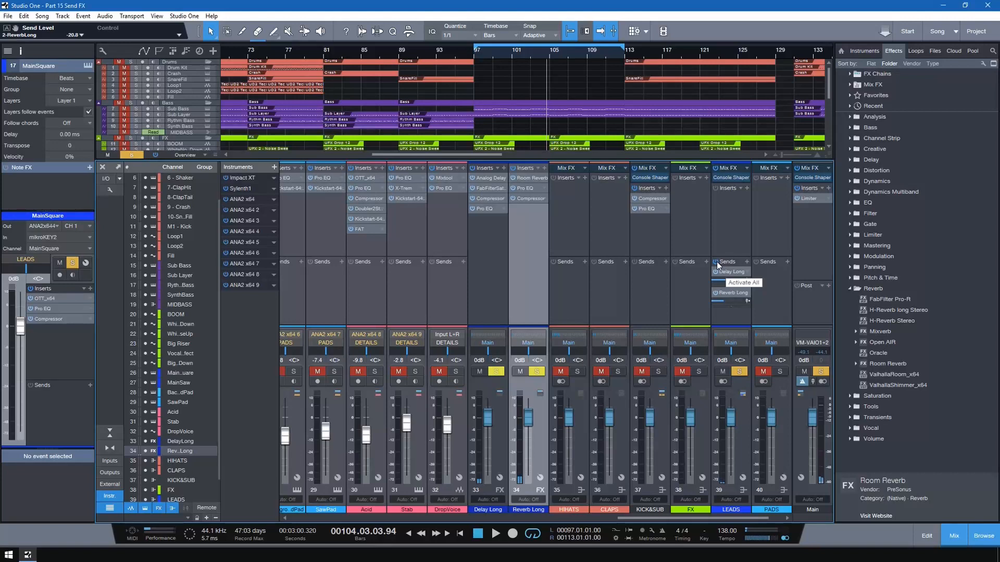
click(479, 54)
key(space)
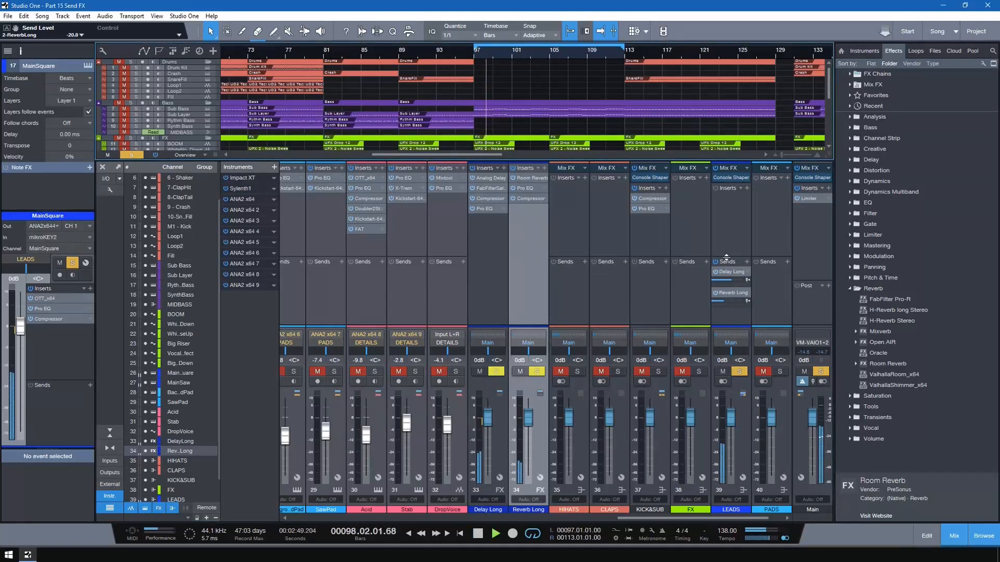
Step: During playback, bypass and re-enable all sends on the LEADS bus to compare the dry and effected sound
click(716, 261)
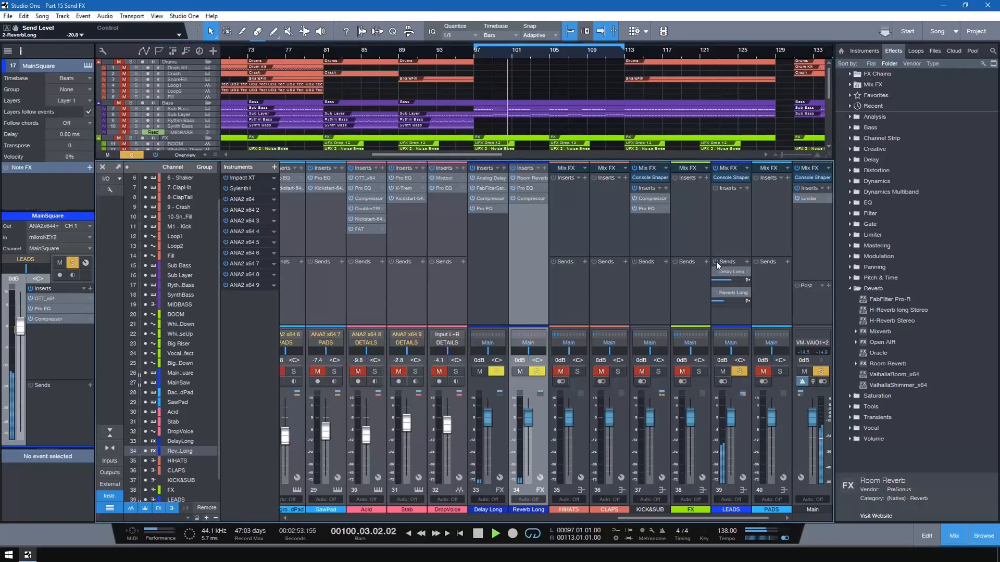
click(716, 261)
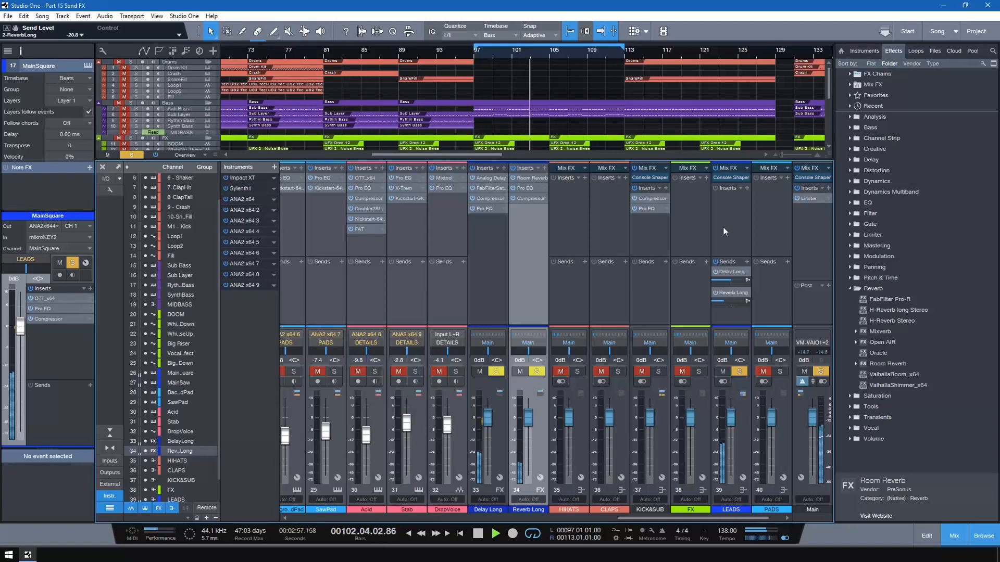
drag(738, 516, 750, 517)
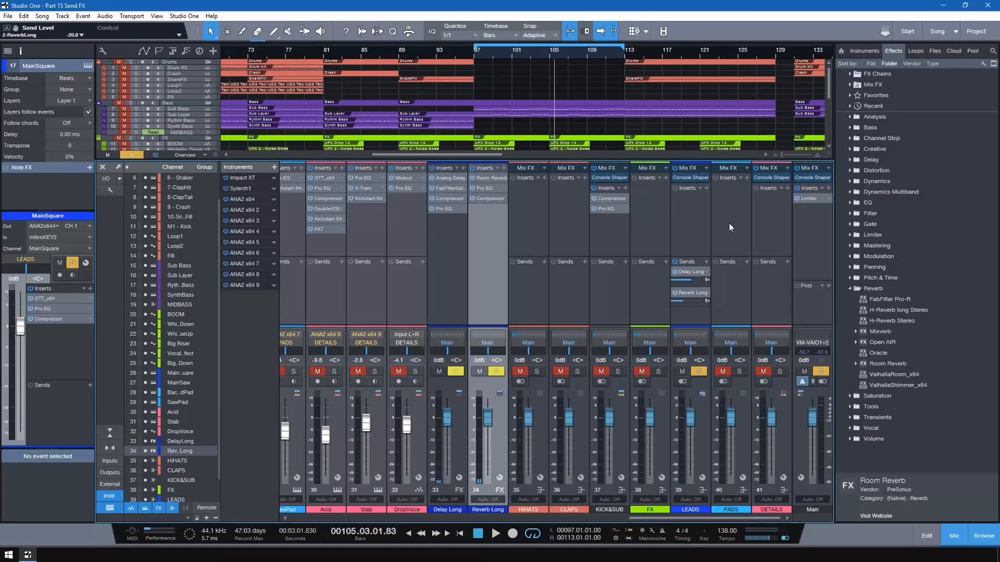
Step: Hide the mixer and the browser, then clear all track solos in the arrangement
click(957, 536)
click(984, 536)
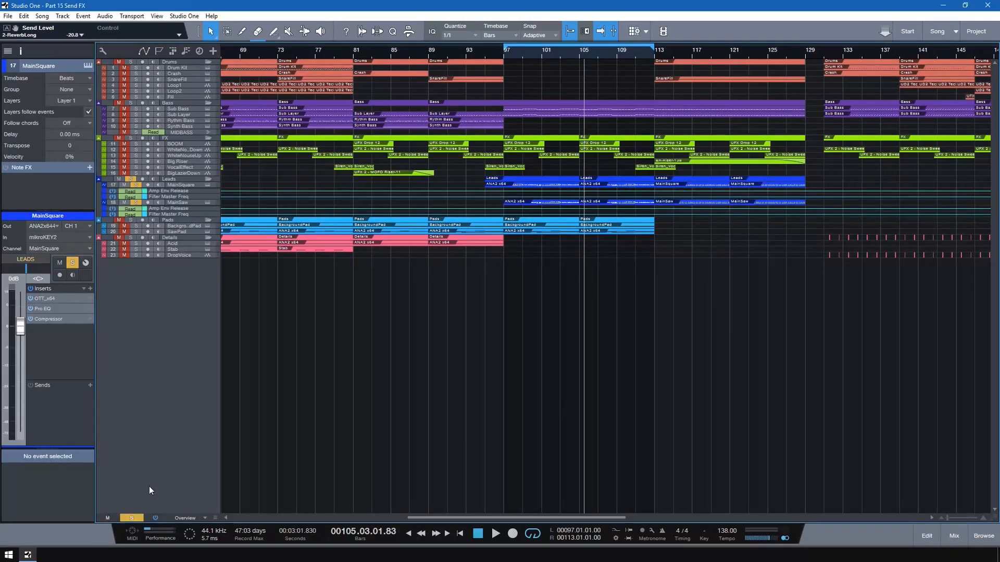
click(132, 518)
scroll(317, 53, down, 6)
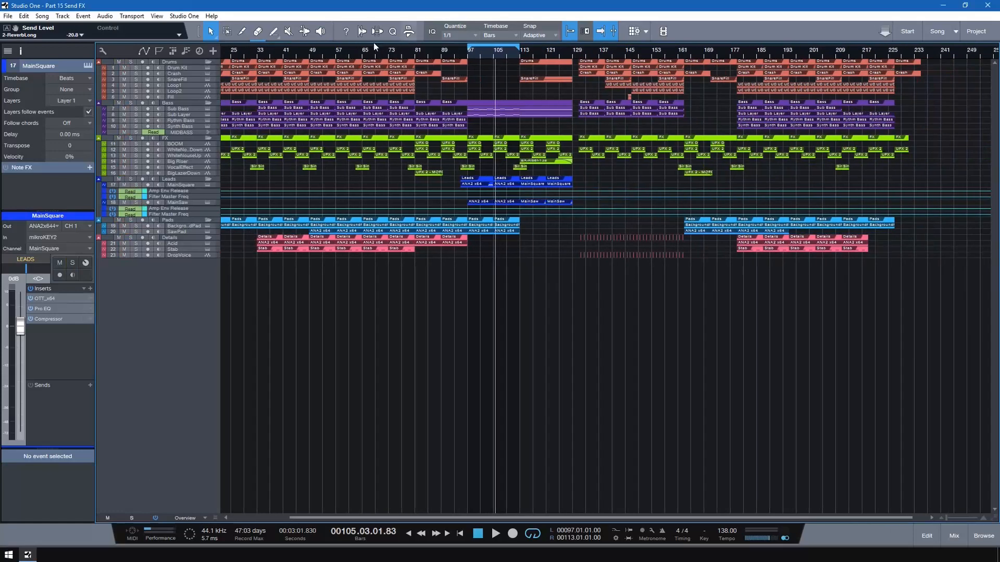
Step: Play the arrangement from about bar 33 and briefly solo the Acid track
click(255, 52)
key(space)
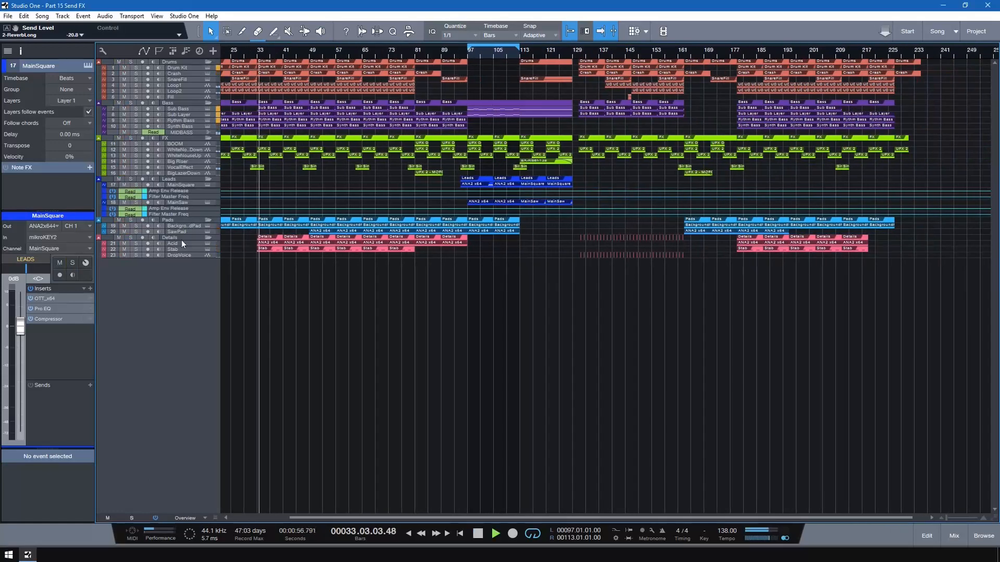
click(135, 243)
click(135, 244)
Step: Add a Delay Long send to the Acid track and lower its send level to -20.5 dB
click(166, 244)
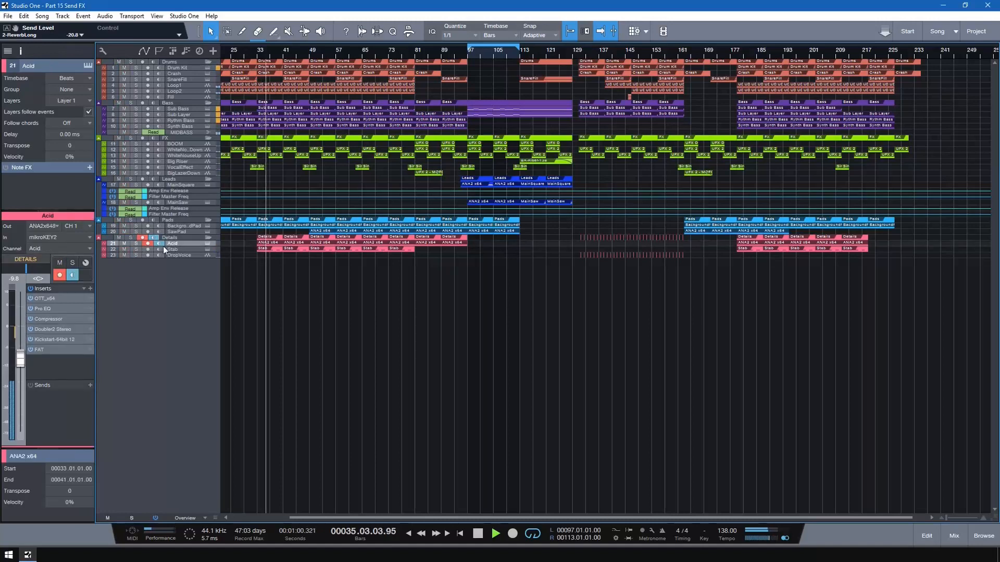
click(90, 385)
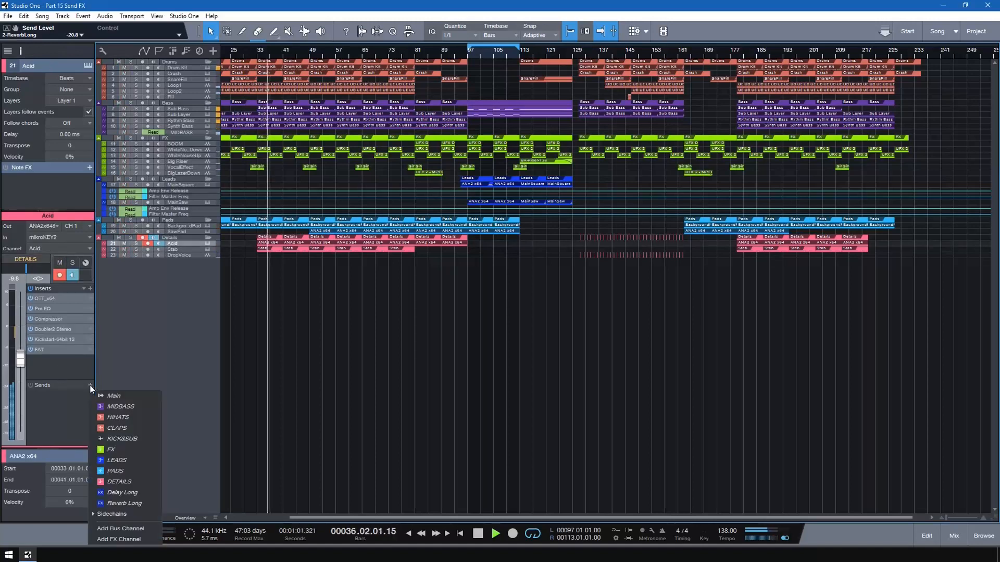
click(124, 493)
drag(61, 403, 46, 407)
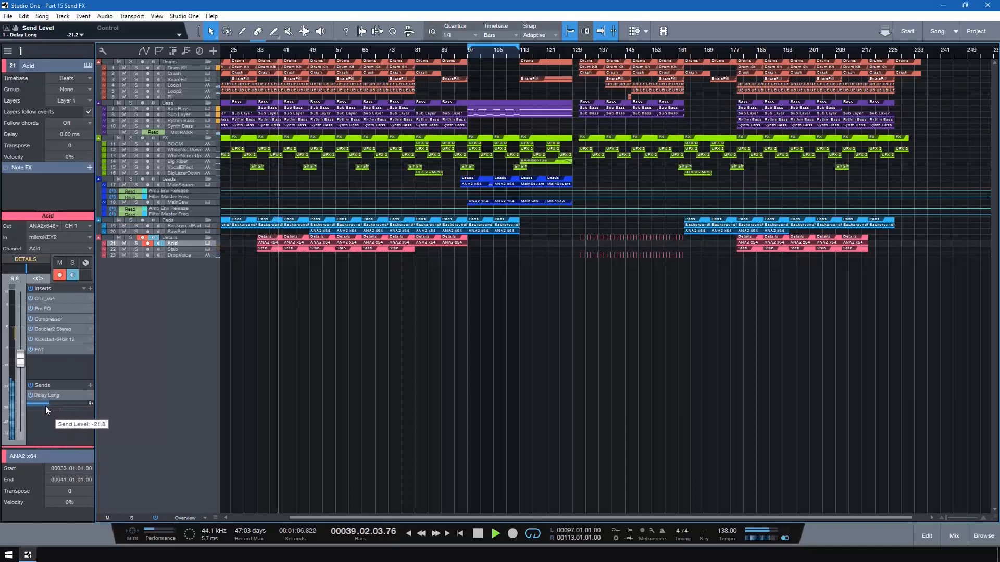
right_click(90, 395)
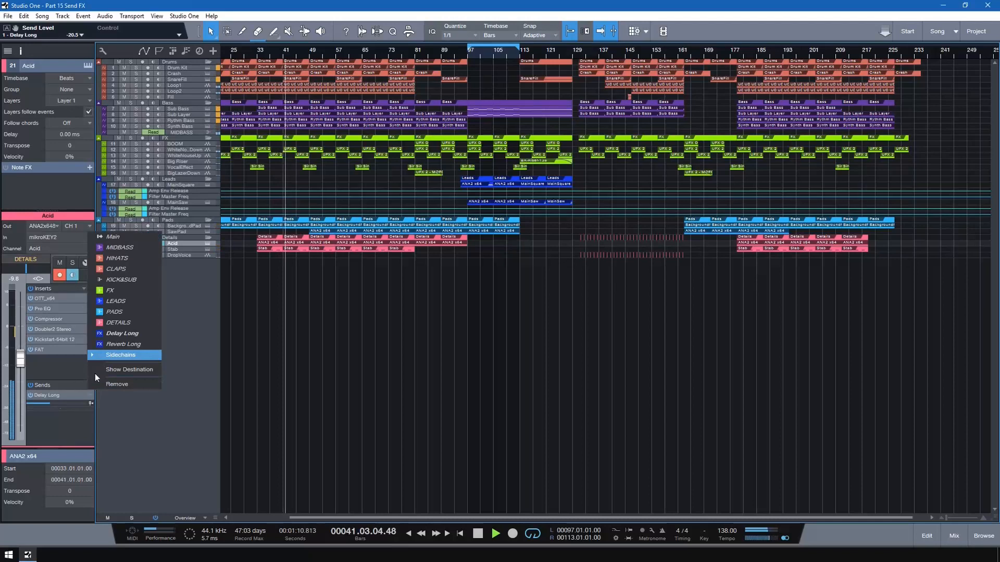
click(65, 380)
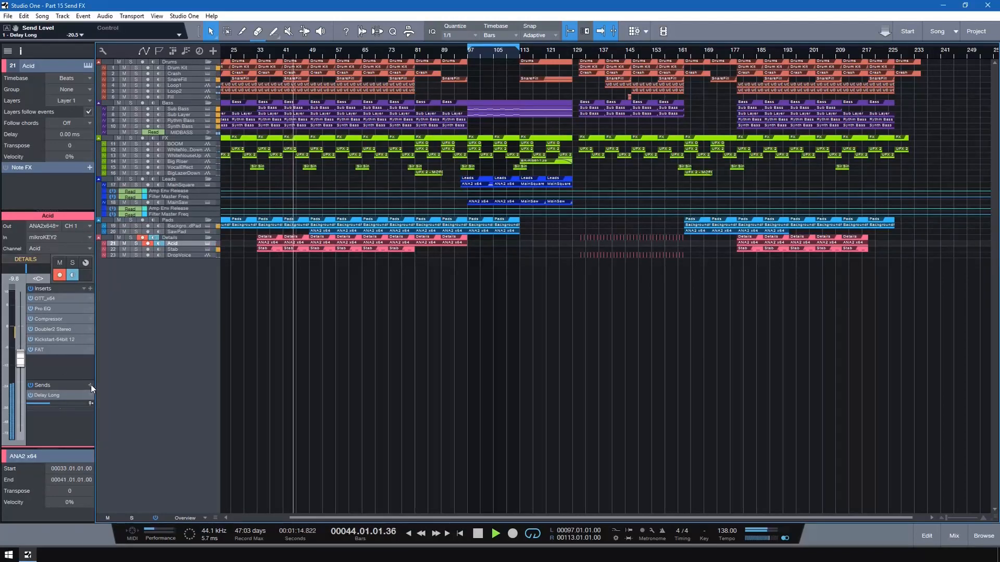
Step: Add a Reverb Long send to the Acid track at -28.6 dB and compare the sound with its sends bypassed
click(91, 385)
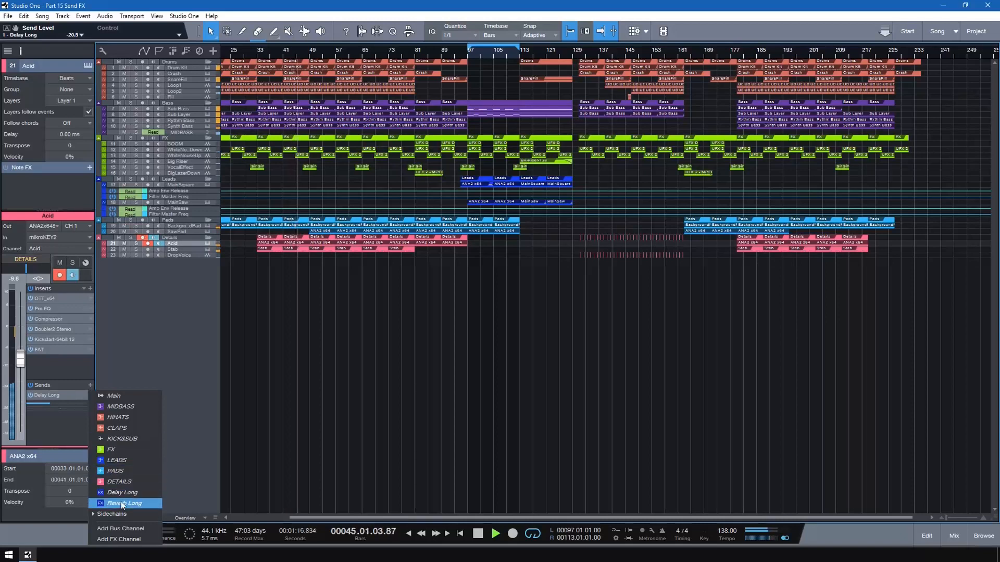
click(125, 526)
drag(63, 424, 44, 430)
click(30, 386)
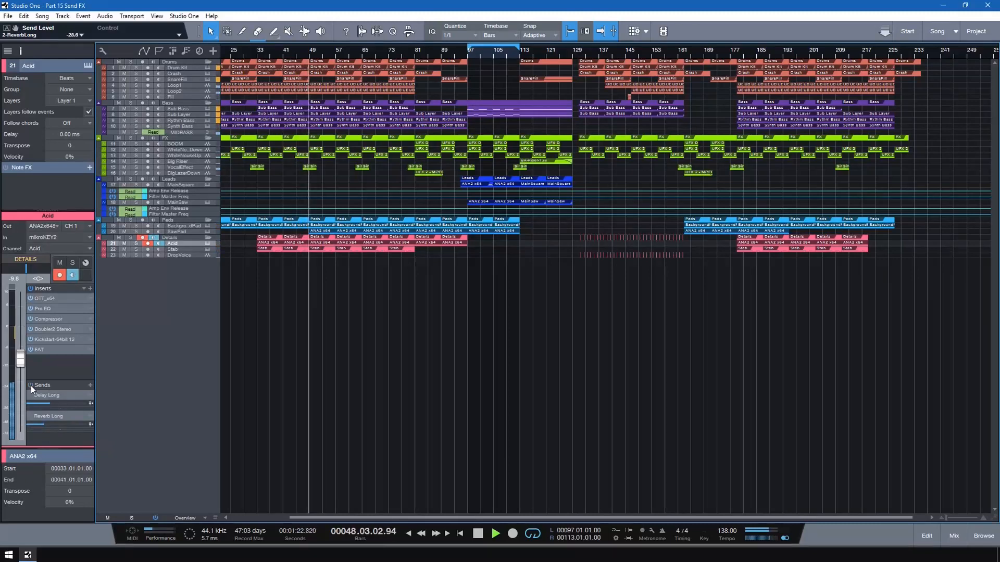
click(30, 386)
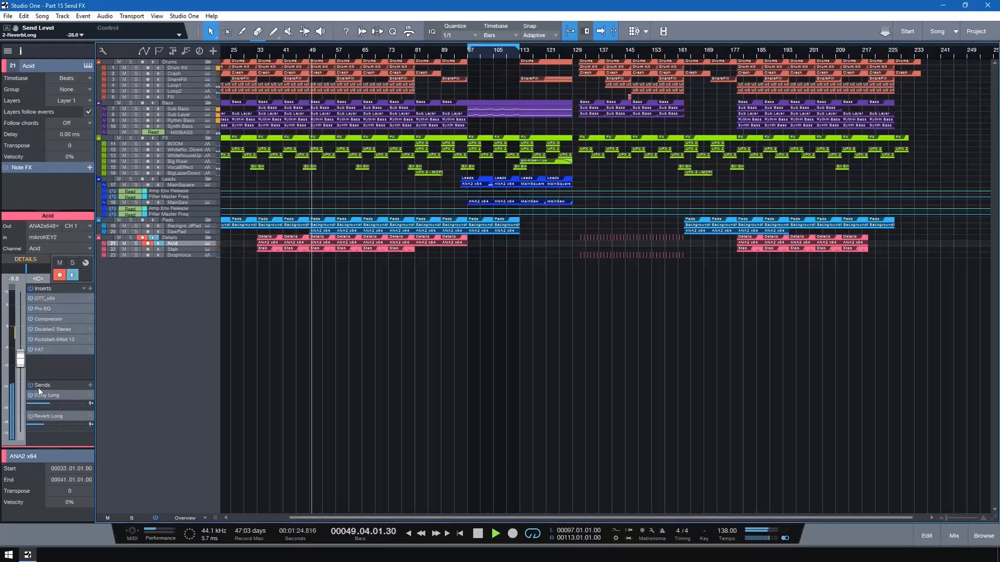
Step: Add Delay Long and Reverb Long sends to the SawPad track and lower both levels, with Reverb Long at -13.2 dB
click(182, 231)
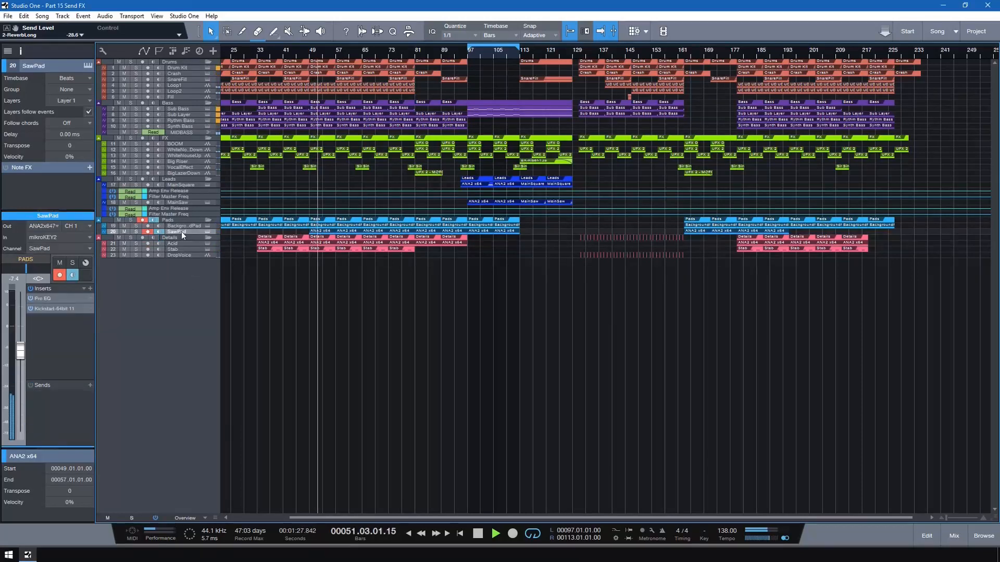
click(91, 385)
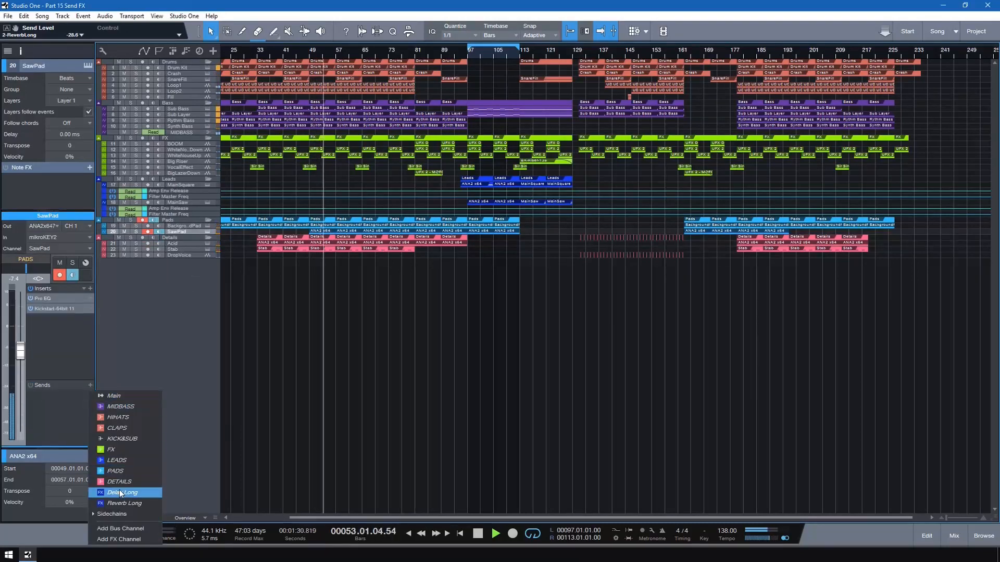
click(120, 493)
click(92, 386)
click(122, 502)
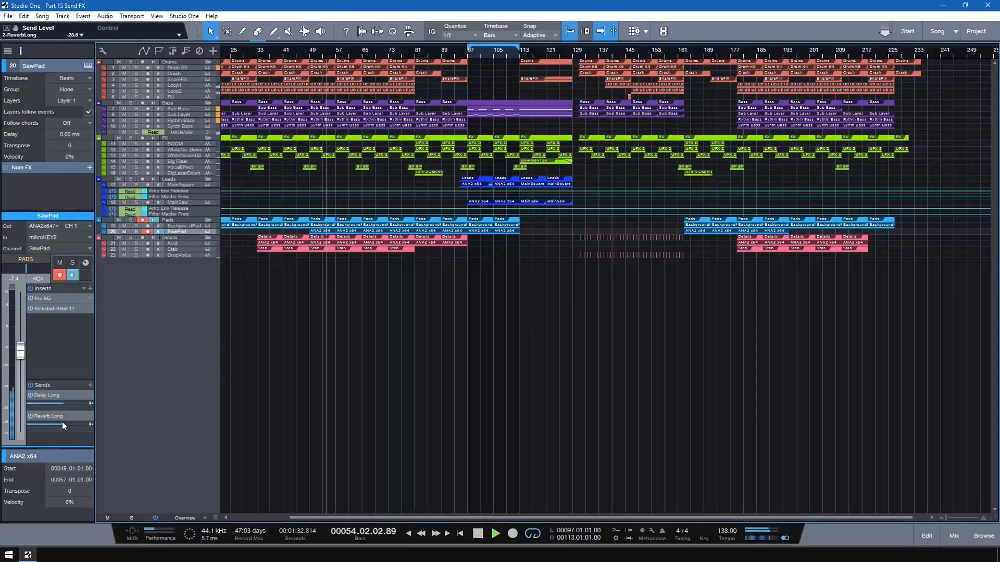
drag(54, 403, 51, 425)
Step: Add Delay Long and Reverb Long sends to the BackgroundPad track and lower both levels, with Reverb Long at -20.2 dB
key(Up)
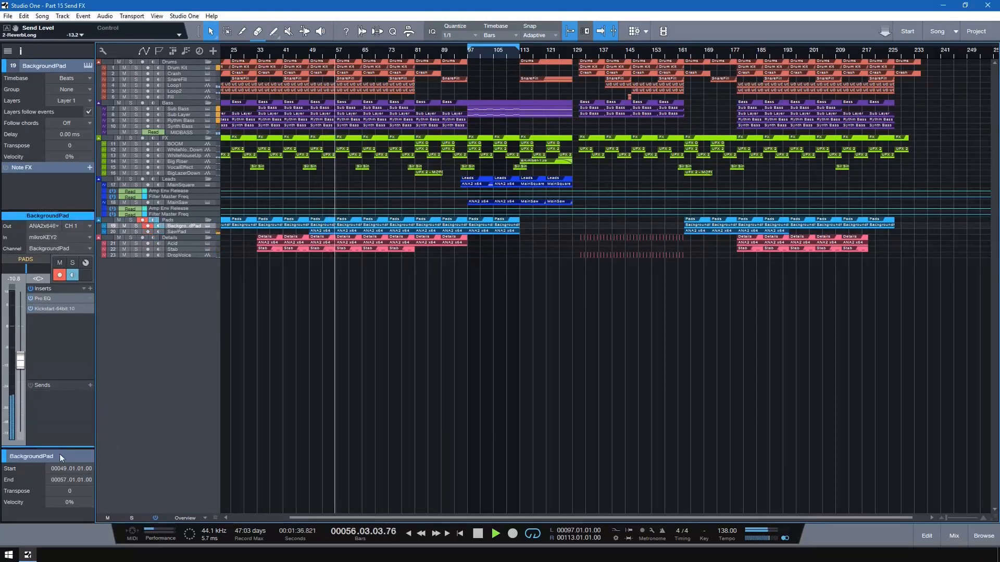
click(90, 386)
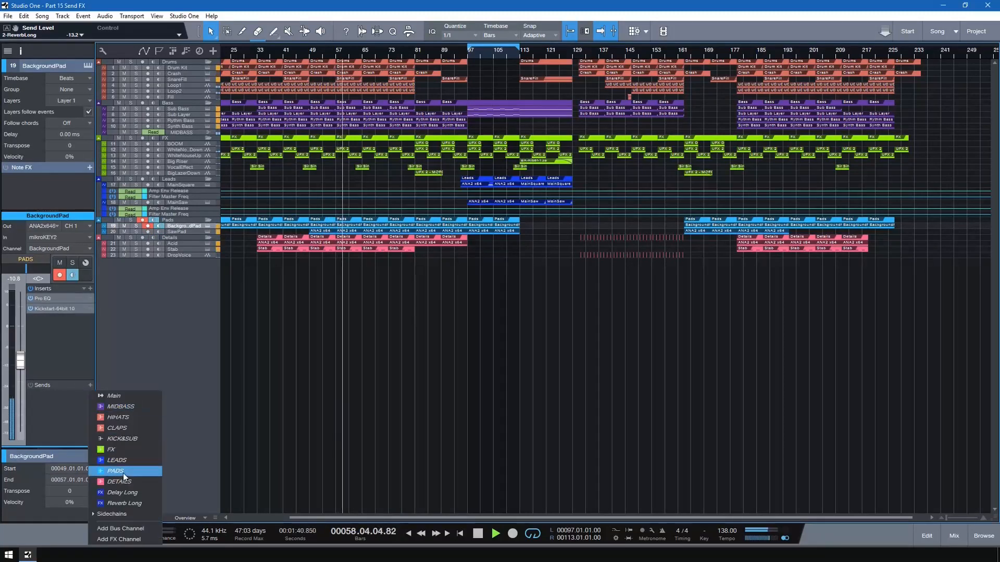
click(129, 492)
click(90, 386)
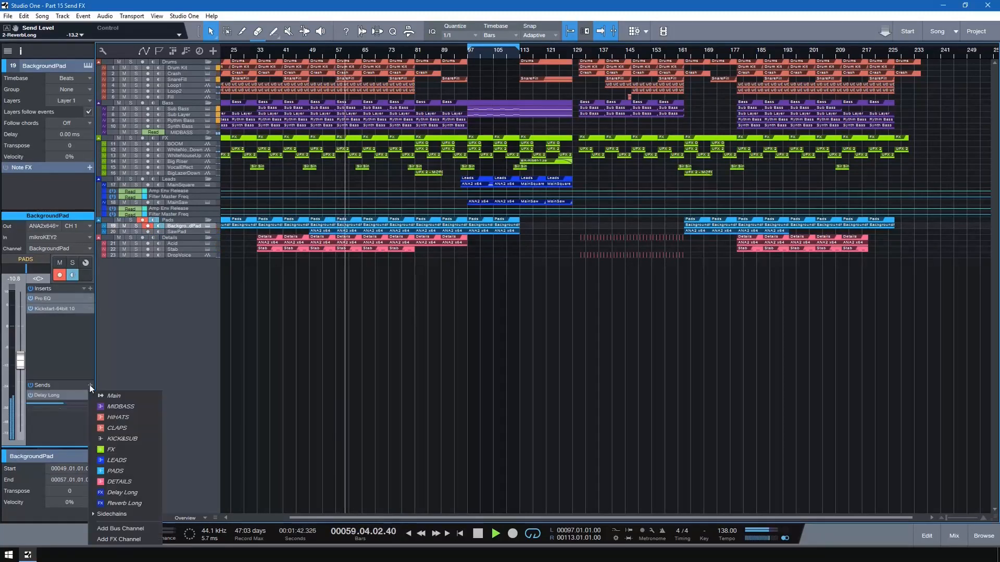
click(129, 504)
drag(58, 404, 48, 423)
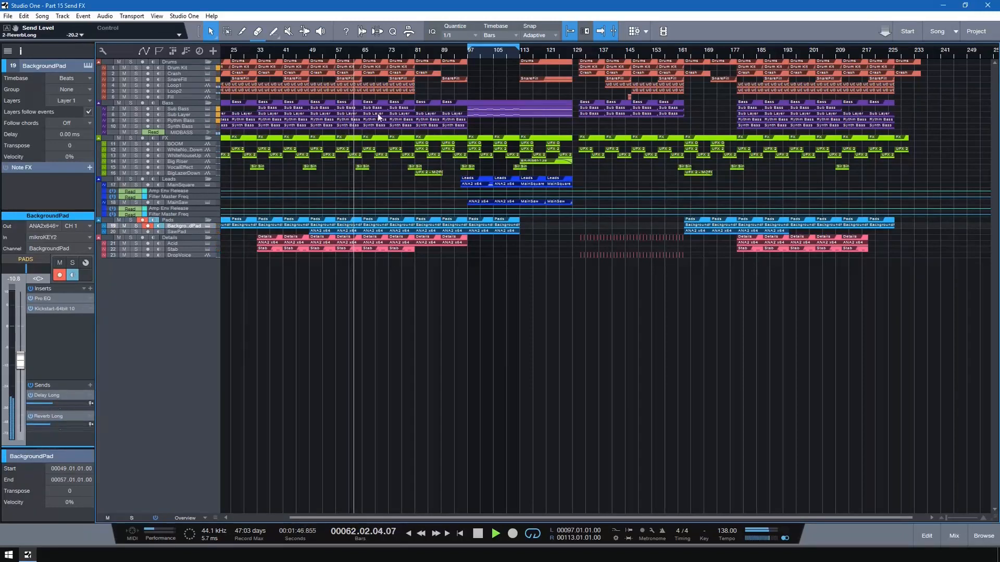
Step: Play the section from about bar 71 and briefly solo the Stab track to check it
click(384, 51)
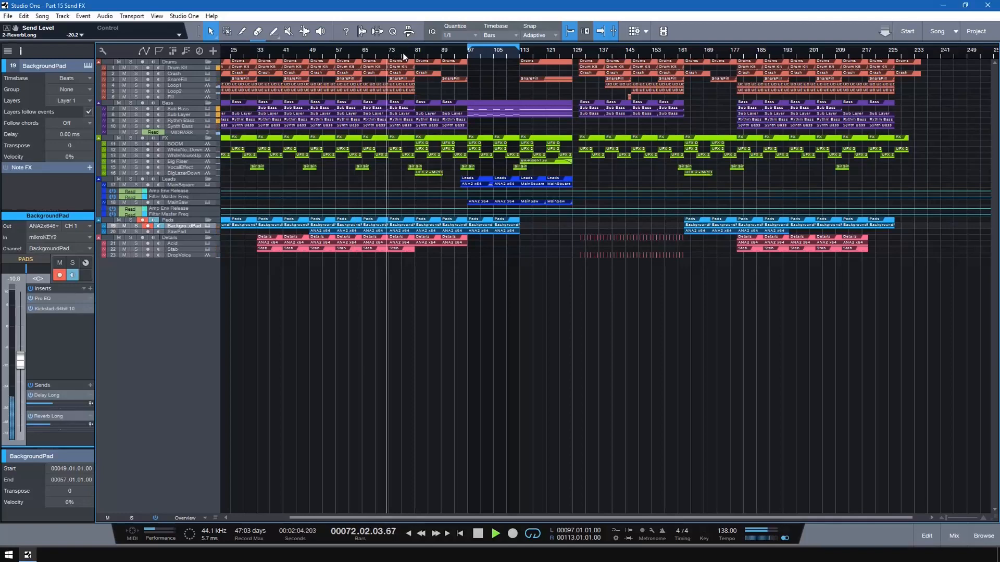
scroll(483, 313, up, 1)
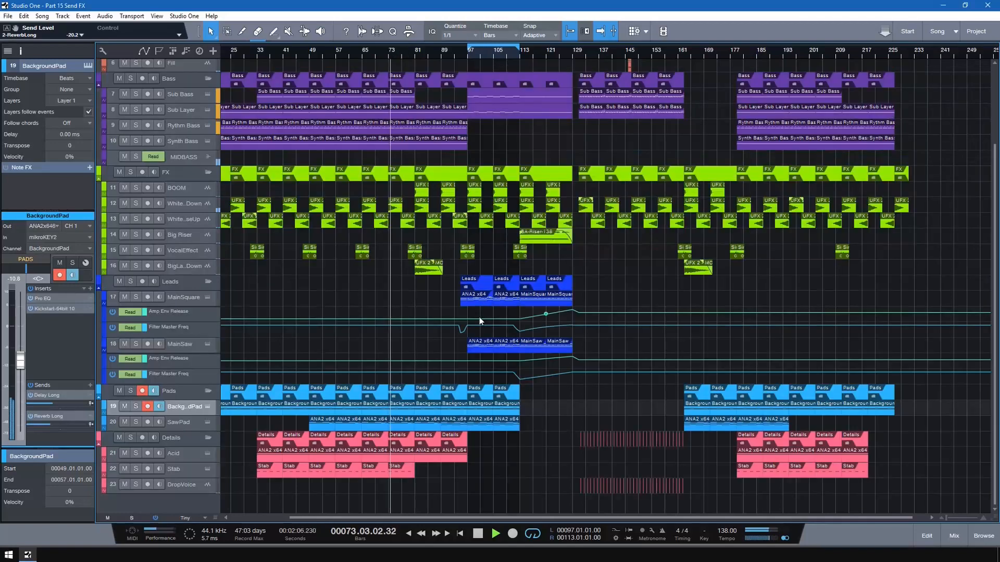
click(136, 469)
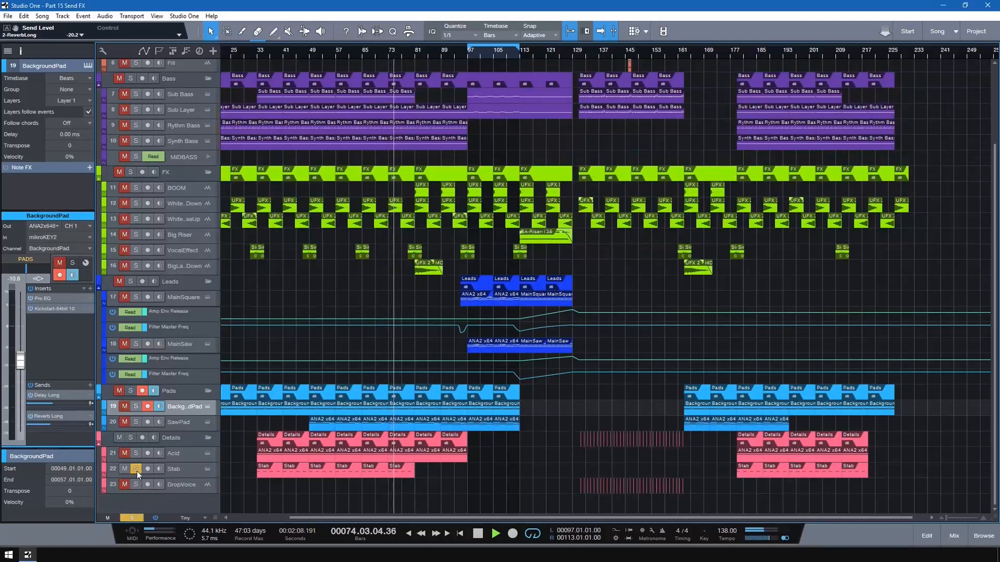
click(136, 470)
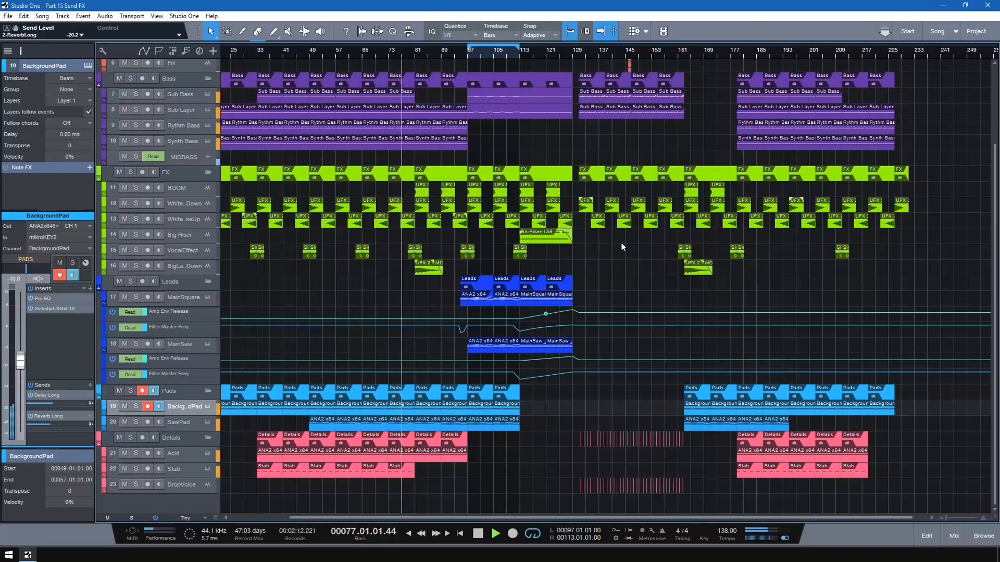
Step: Listen to the arrangement from about bar 94, then replay it from about bar 49
click(460, 52)
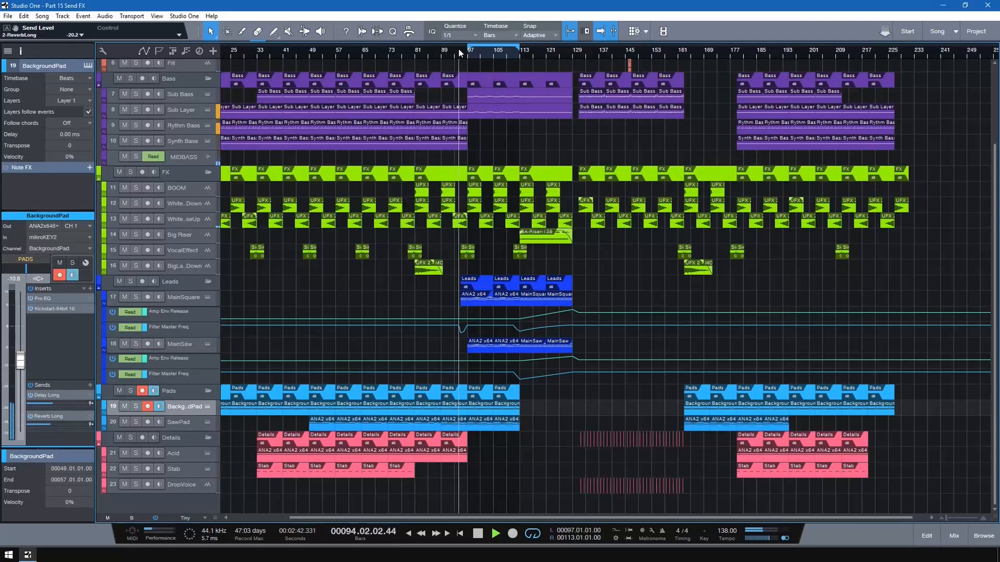
drag(444, 517, 387, 518)
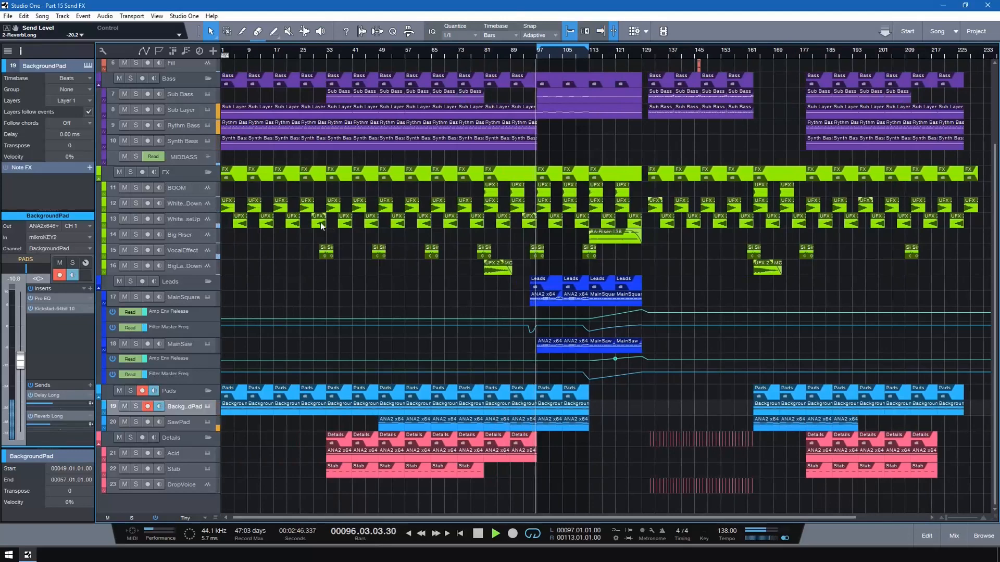
scroll(316, 203, up, 3)
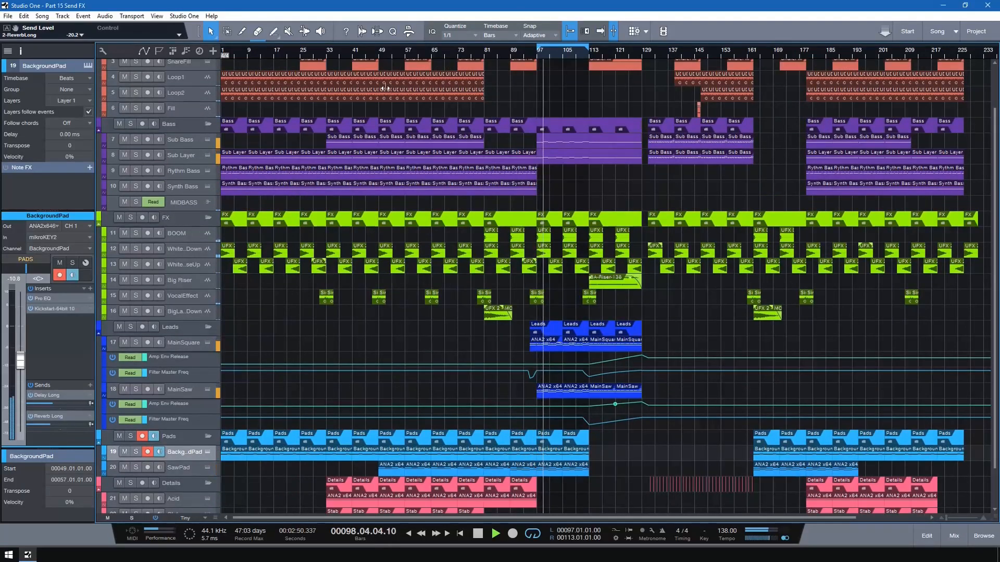
click(377, 51)
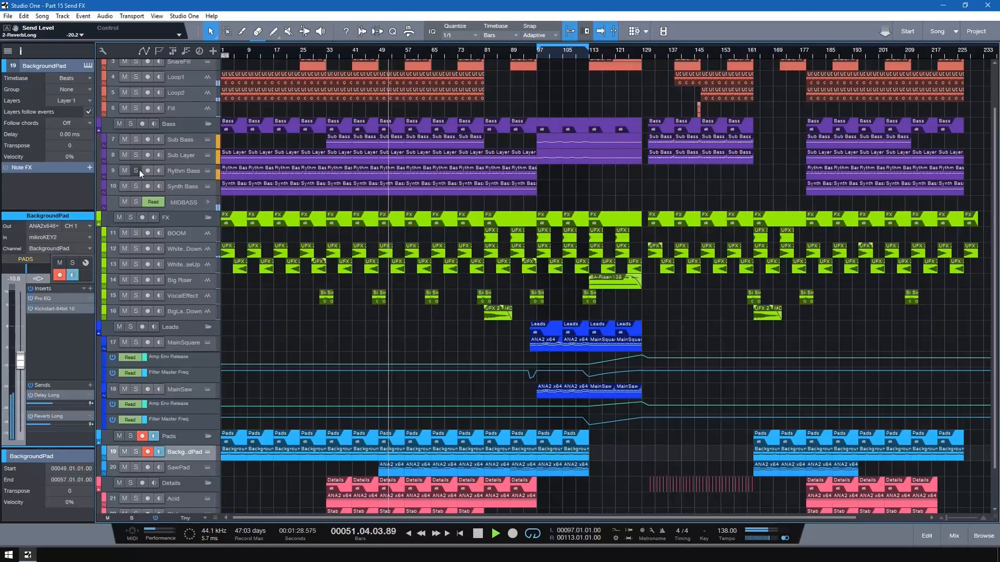
Step: Solo the Synth Bass track, add a Delay Long send to it at -20.4 dB and clear the solo
click(136, 187)
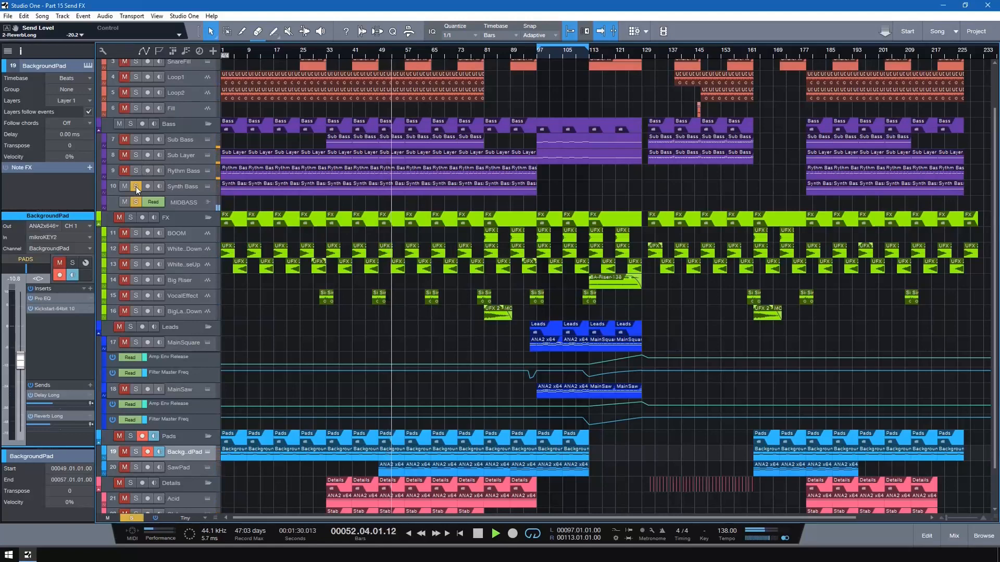
click(189, 186)
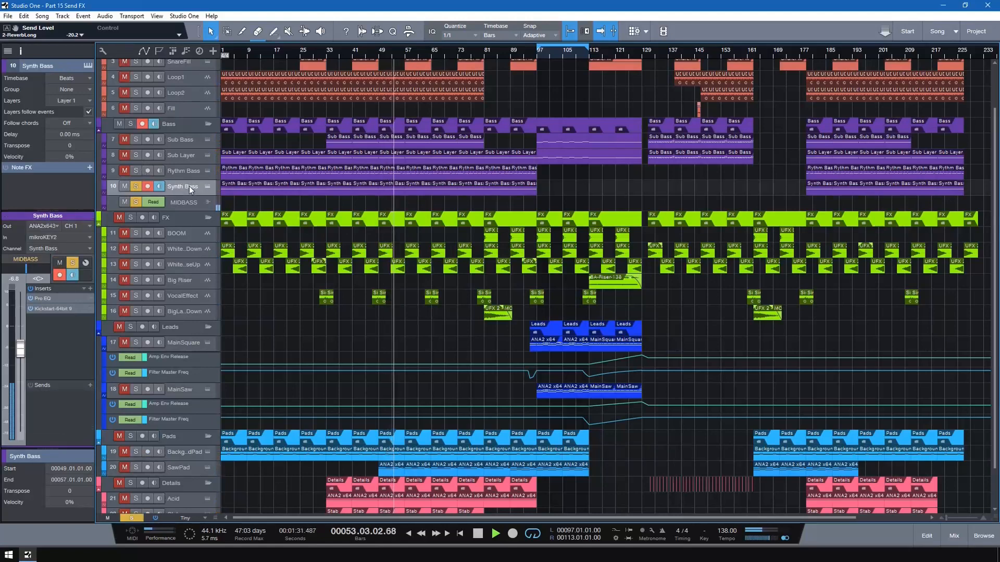
click(90, 385)
click(131, 493)
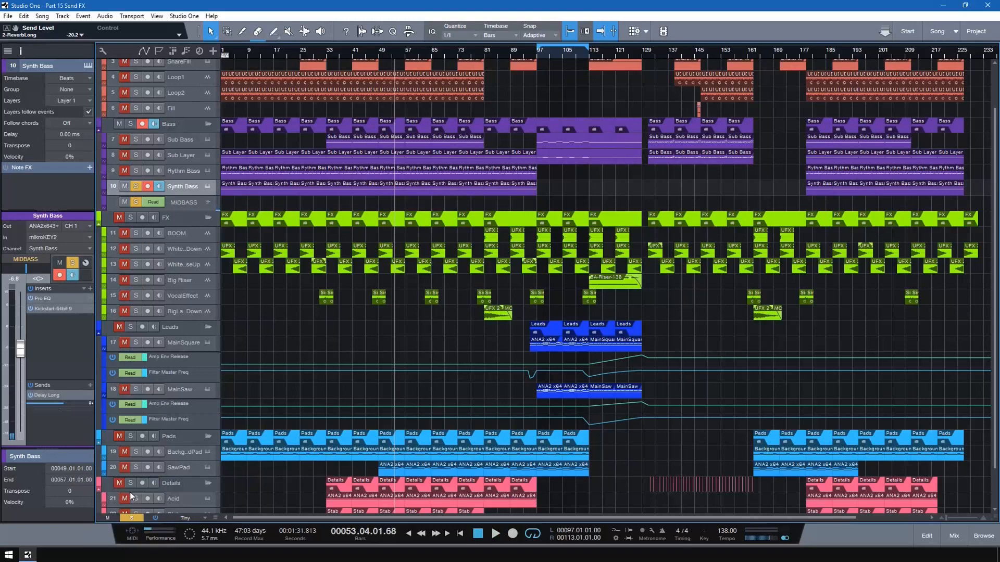
drag(57, 405, 47, 406)
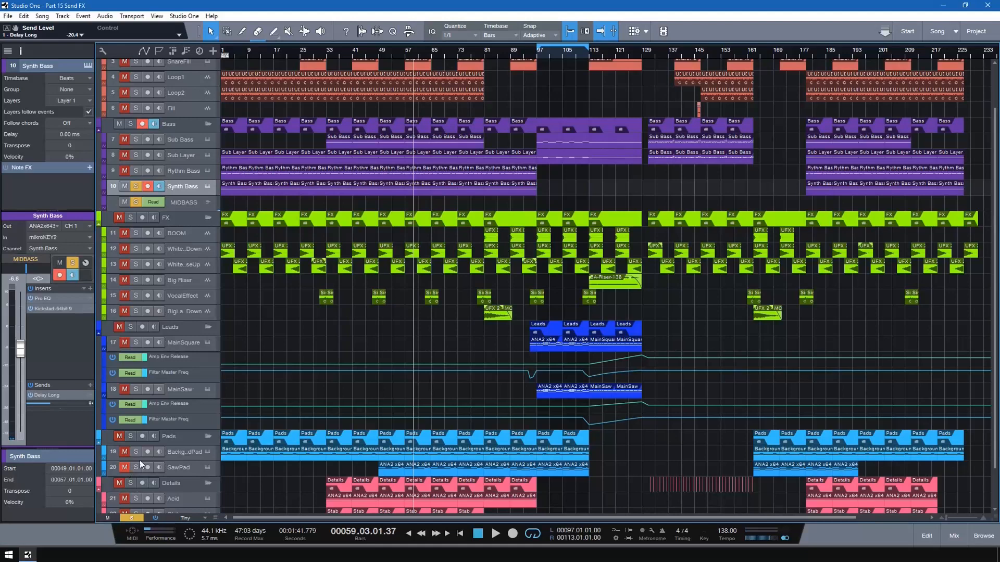
scroll(234, 417, down, 1)
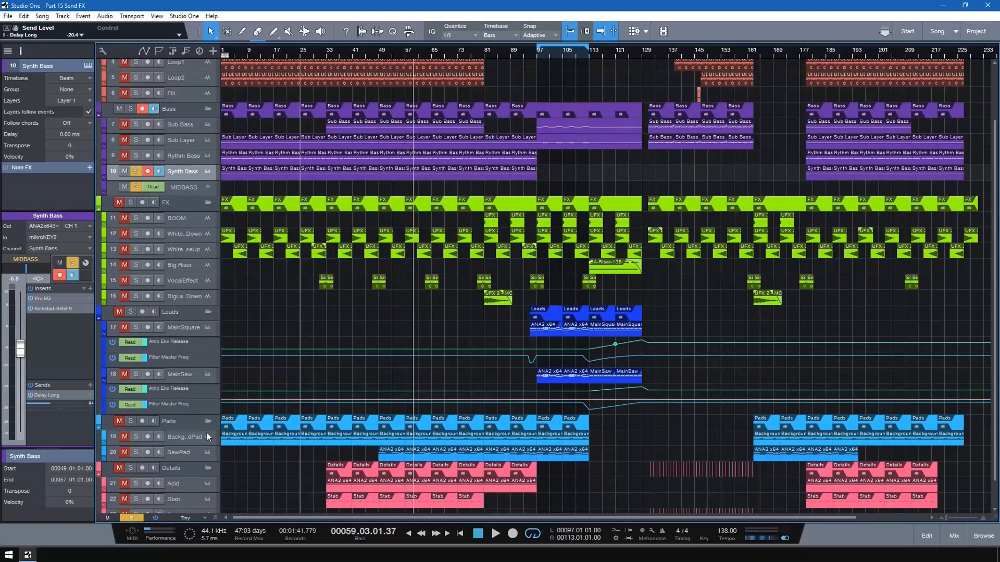
click(134, 518)
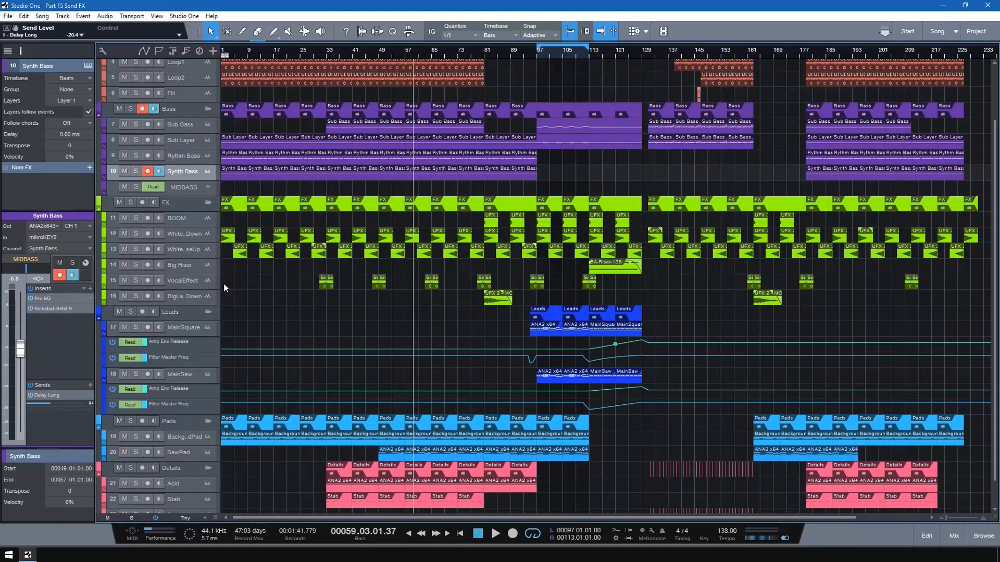
Step: Add Delay Long and Reverb Long sends to the VocalEffect track
click(196, 282)
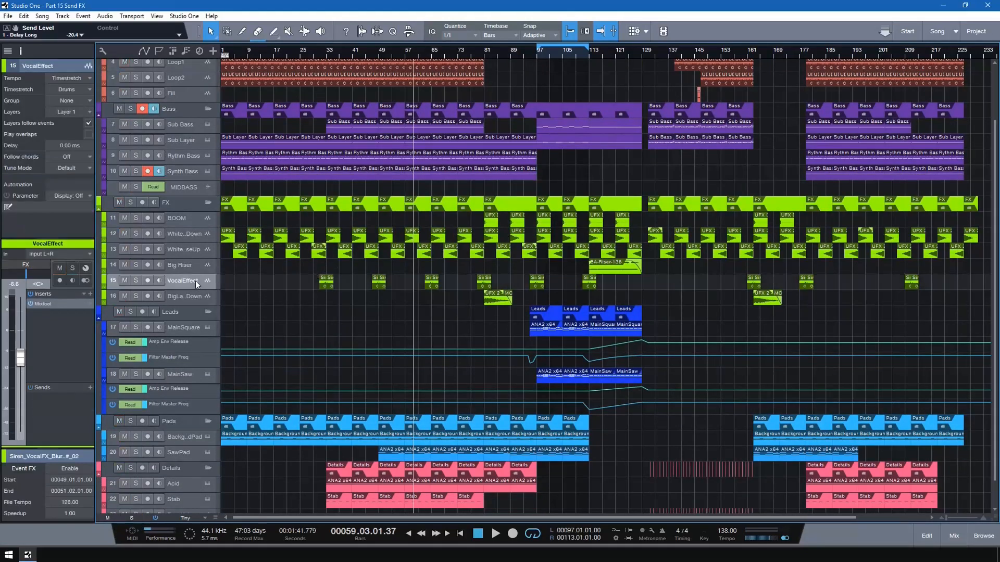
click(91, 389)
click(124, 484)
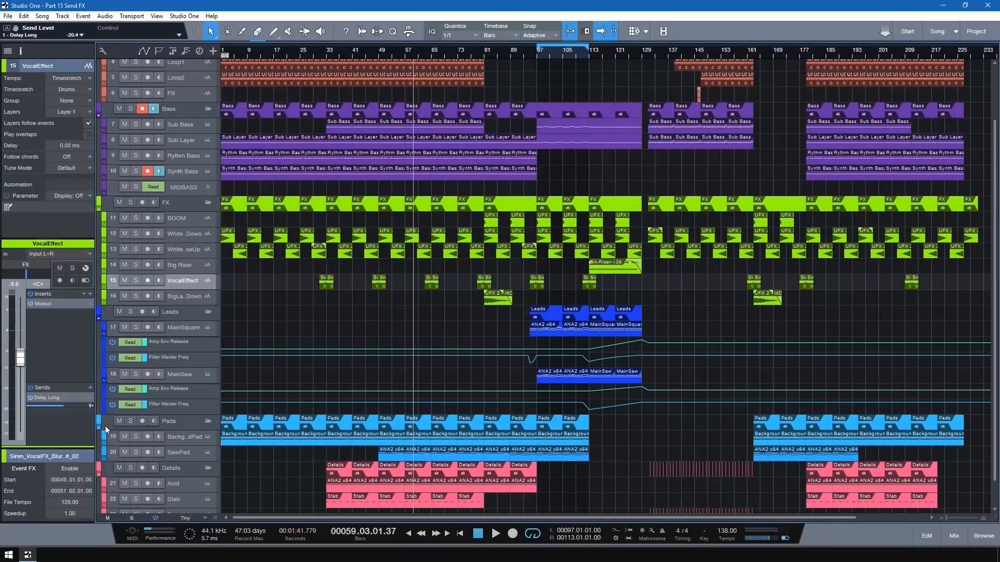
click(91, 390)
click(124, 505)
Step: Play VocalEffect soloed from about bar 49, replay it unsoloed from about bar 65, and set its Reverb Long send to -10.9 dB
click(376, 52)
click(136, 280)
key(space)
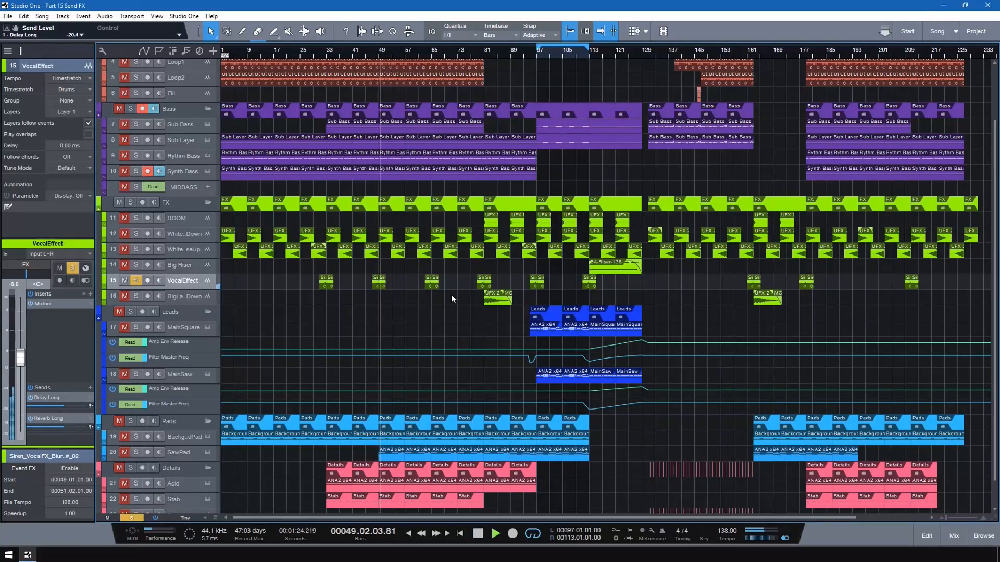
scroll(451, 295, down, 2)
click(132, 518)
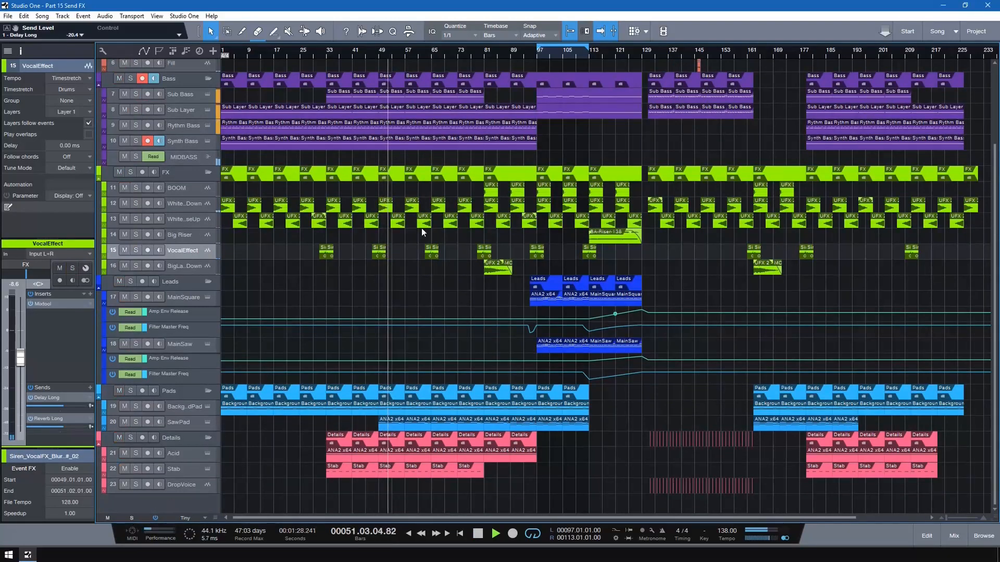
click(428, 53)
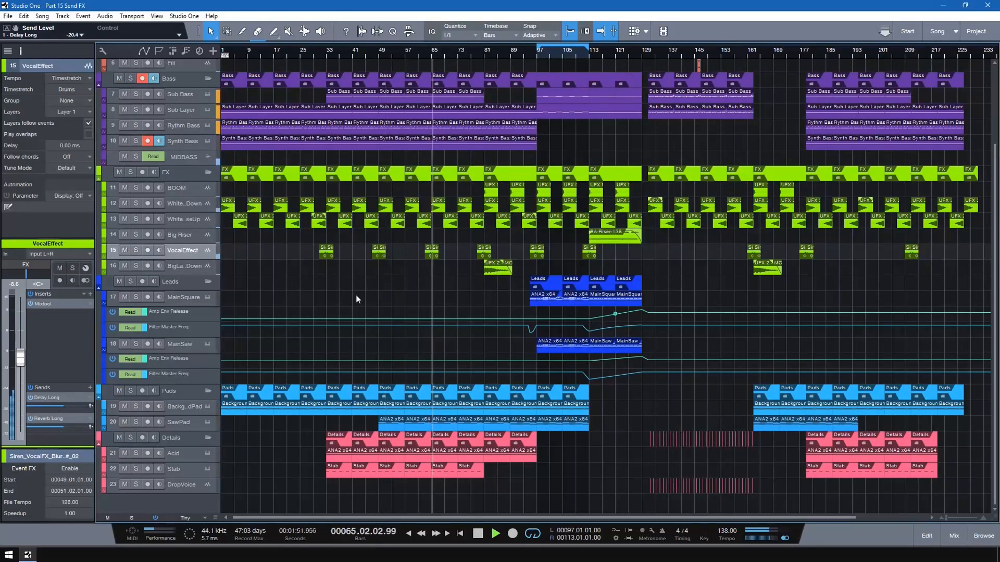
drag(67, 408, 56, 428)
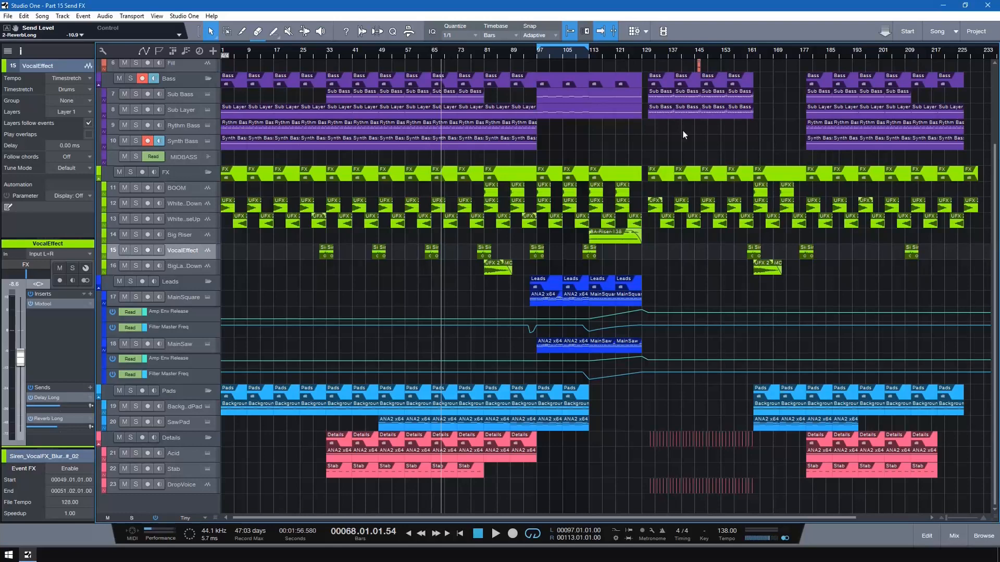
Step: Play from about bar 131, solo the DropVoice track and add a Delay Long send to it at -19.1 dB
drag(642, 53, 646, 72)
double_click(652, 53)
click(136, 484)
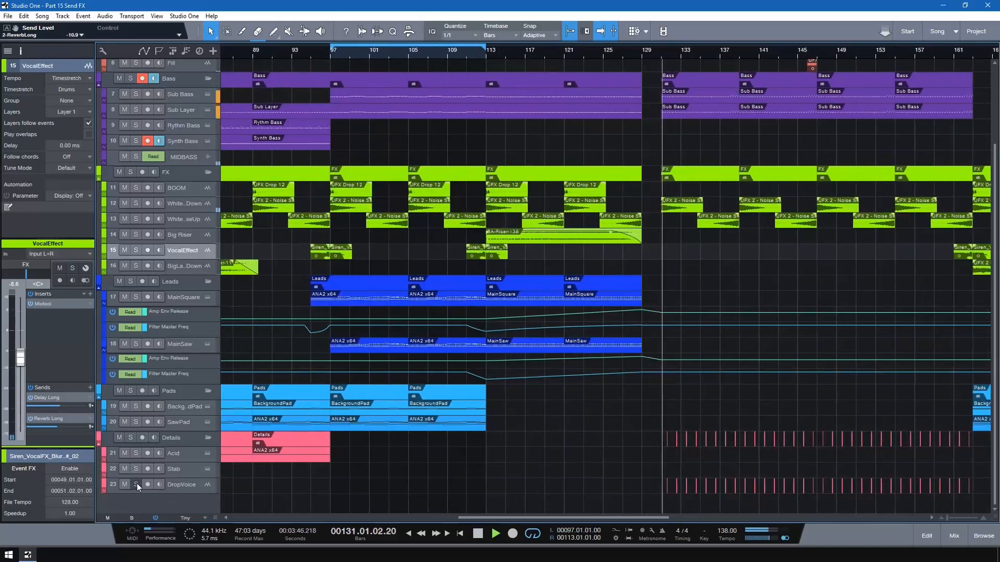
click(161, 484)
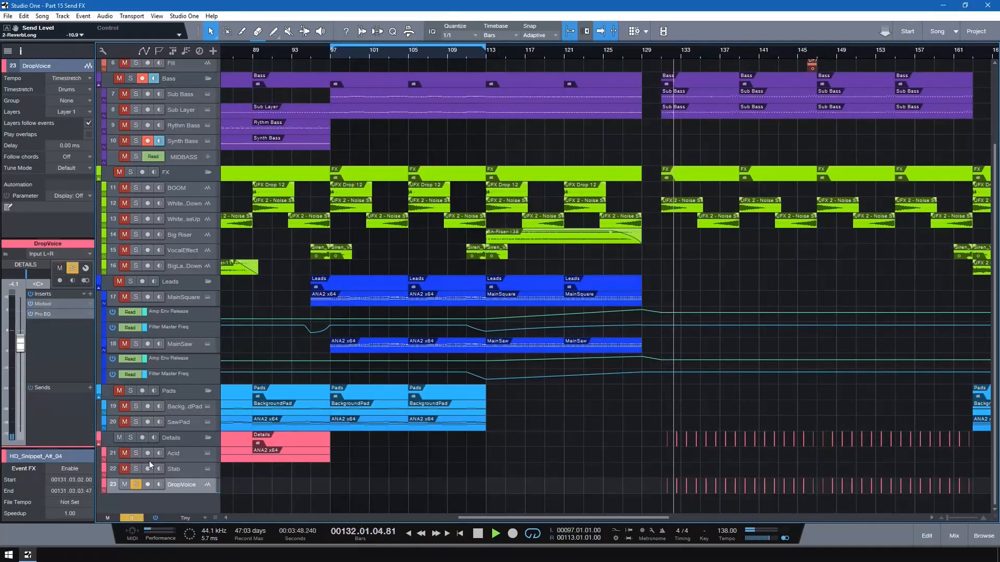
click(90, 387)
click(126, 493)
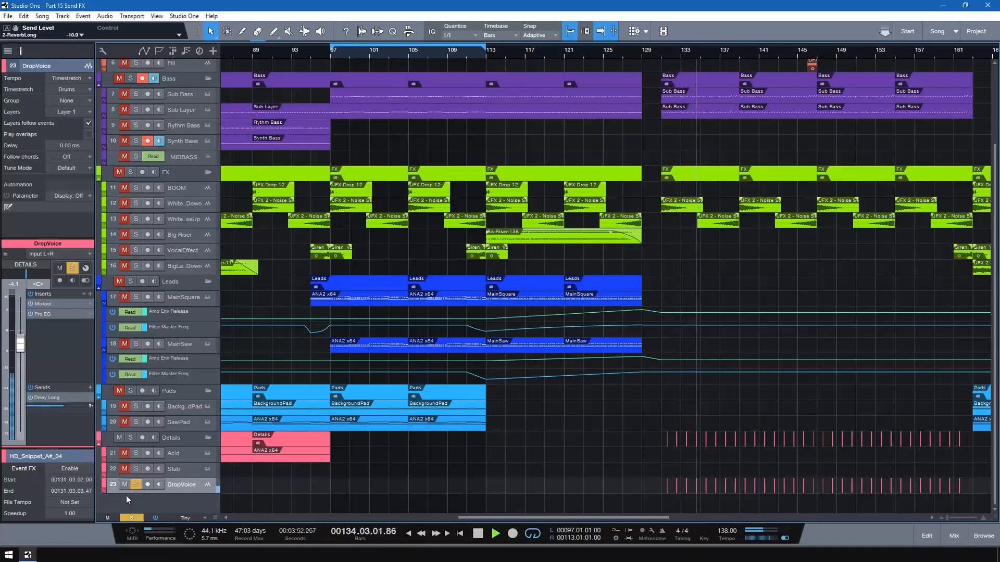
drag(61, 405, 48, 405)
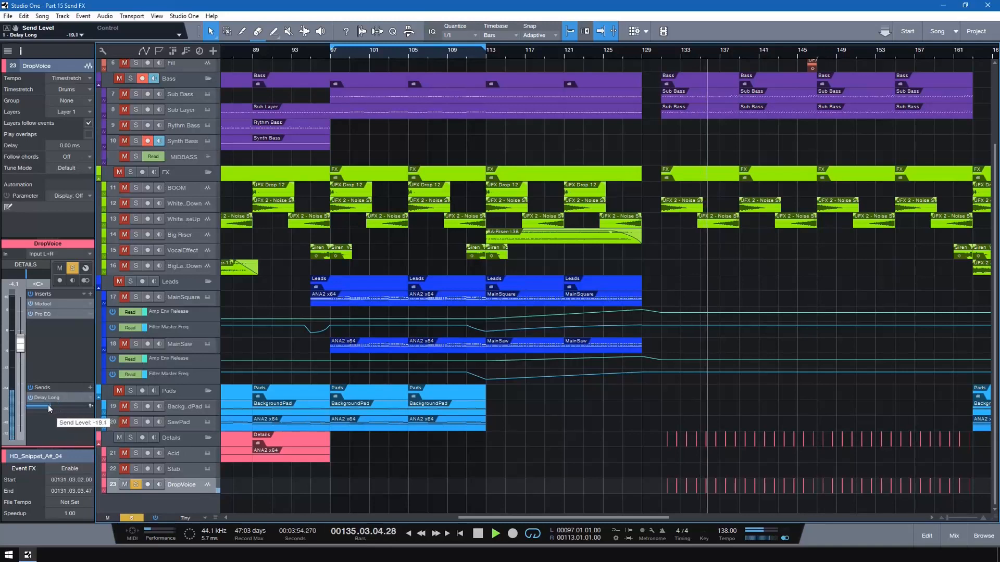
Step: Add a Reverb Long send to DropVoice at -23.9 dB and clear the solo
click(90, 396)
click(85, 390)
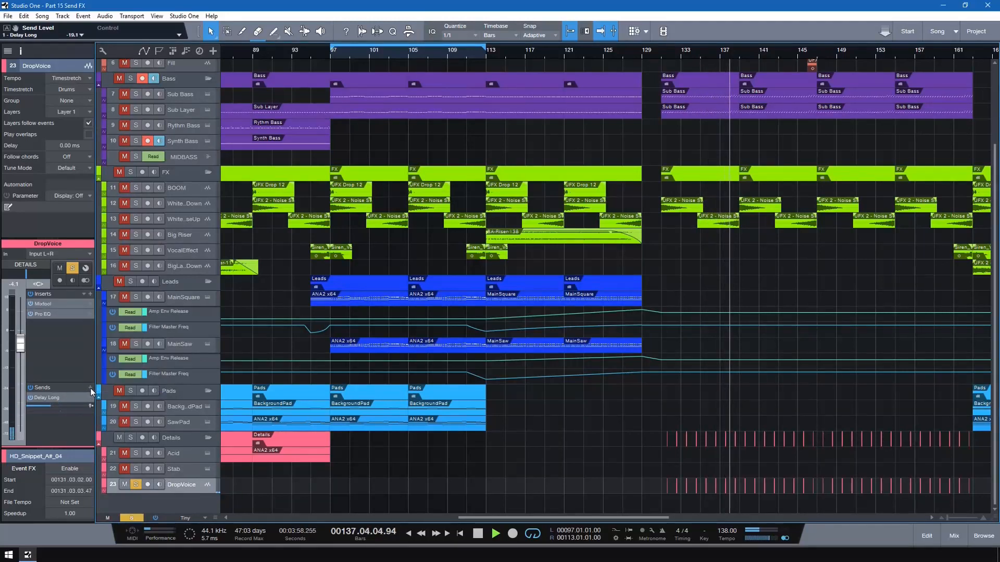
click(90, 389)
click(121, 505)
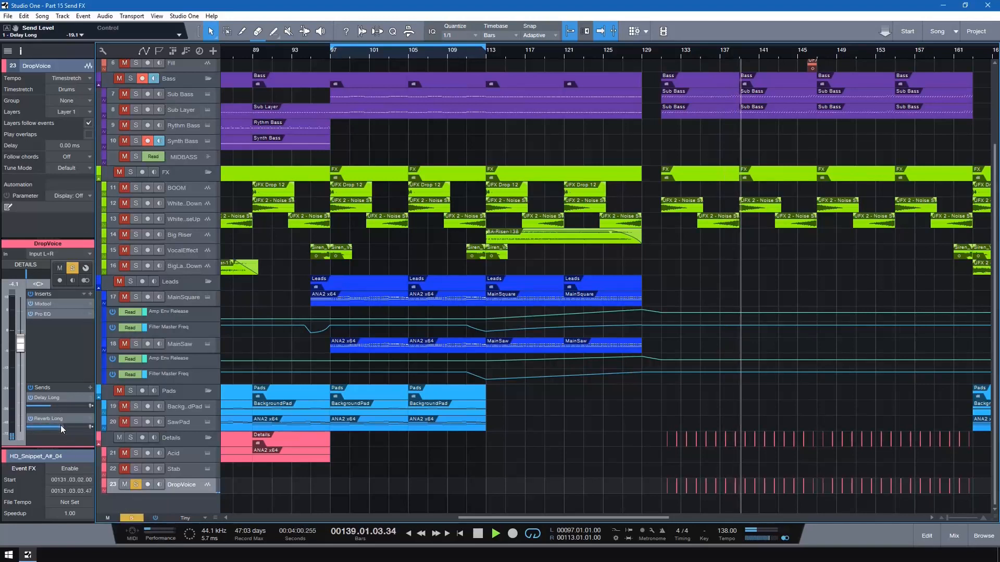
drag(60, 425, 43, 428)
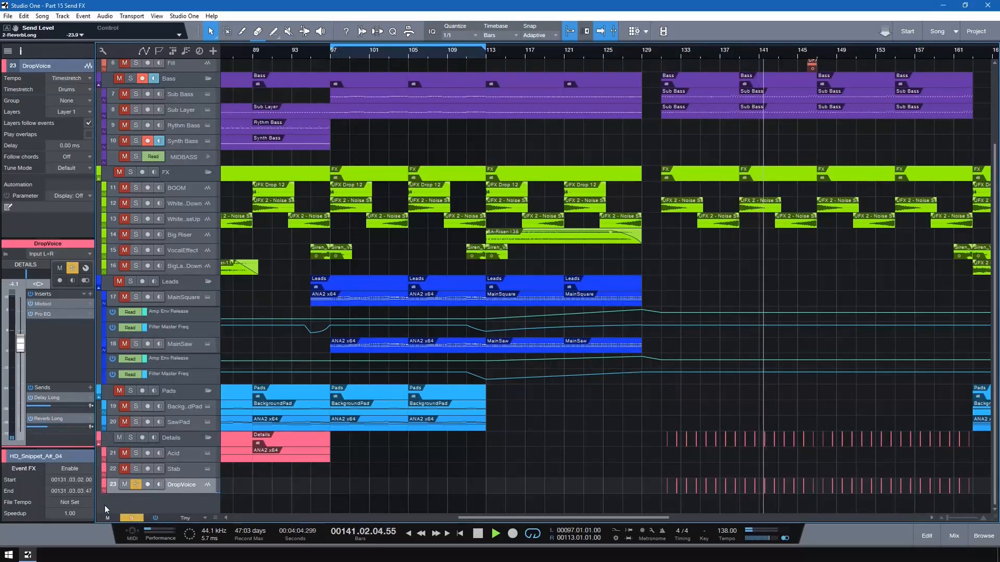
click(129, 518)
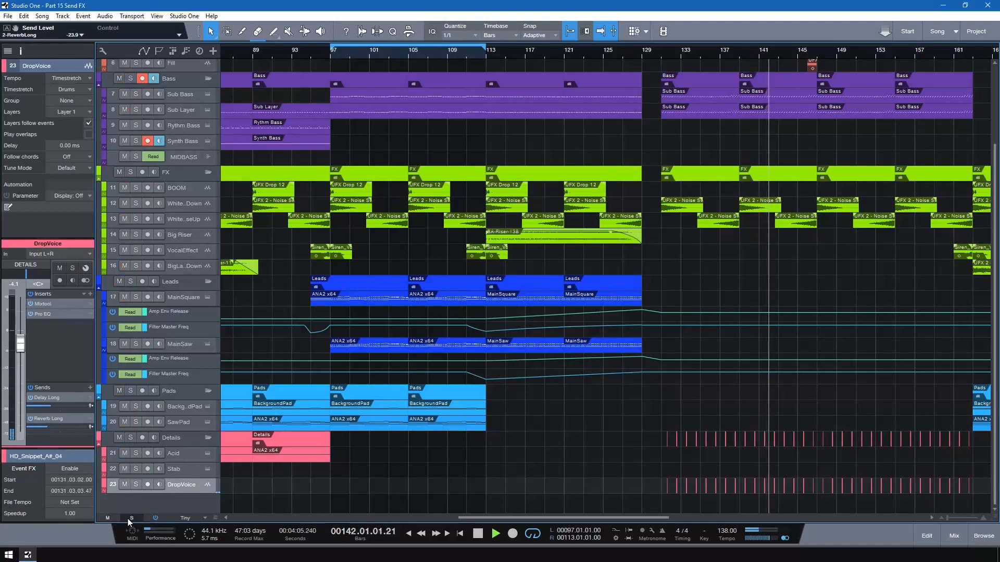
Step: Replay the drop from about bar 131 and adjust the DropVoice sends, bringing Reverb Long to -25.5 dB
click(657, 54)
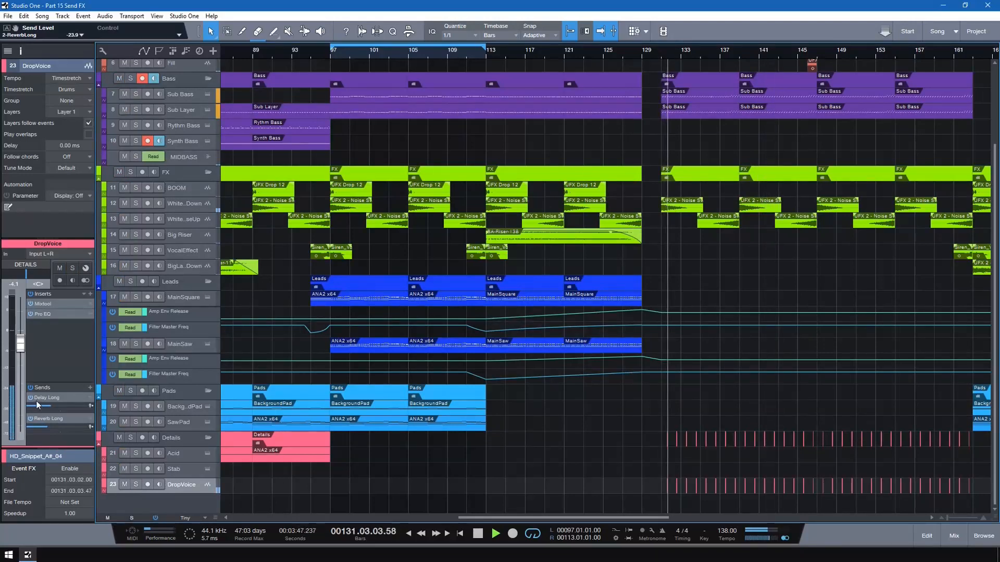
drag(48, 404, 49, 426)
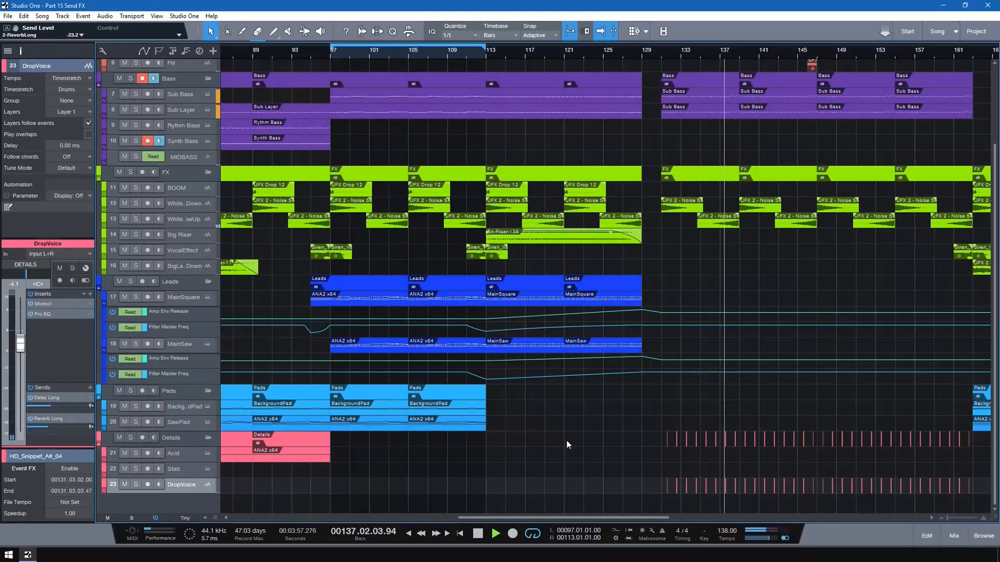
drag(44, 426, 42, 427)
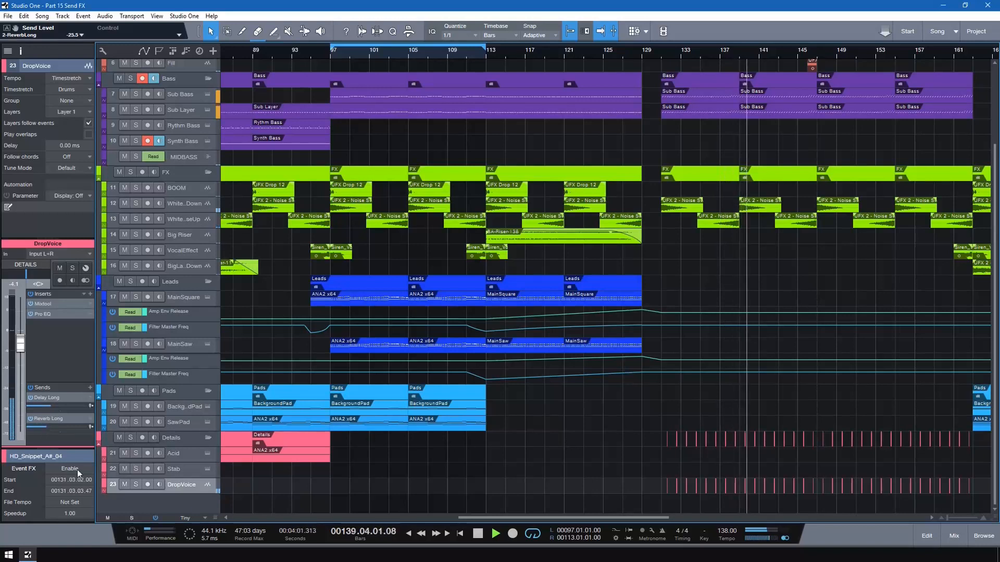
Step: Lower the DropVoice track volume to -6.6 dB
click(191, 474)
click(191, 483)
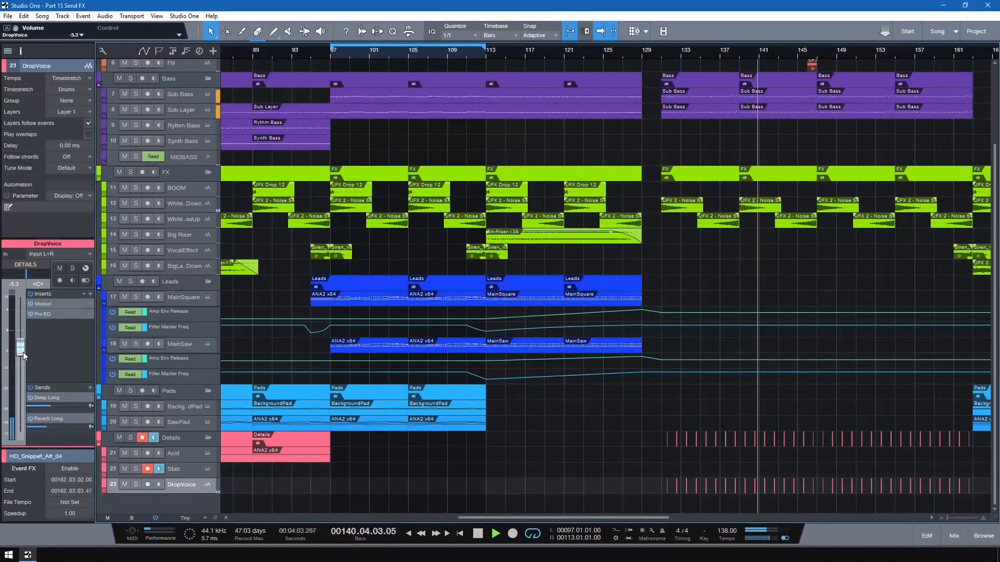
drag(22, 355, 21, 356)
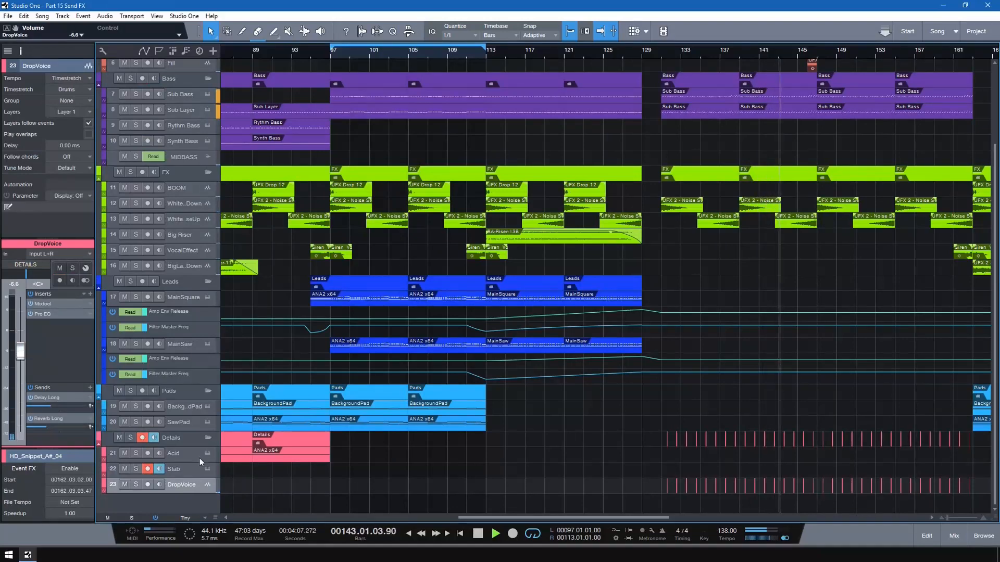
Step: Open the mixer, solo the HIHATS bus and play the arrangement from about bar 33
click(192, 472)
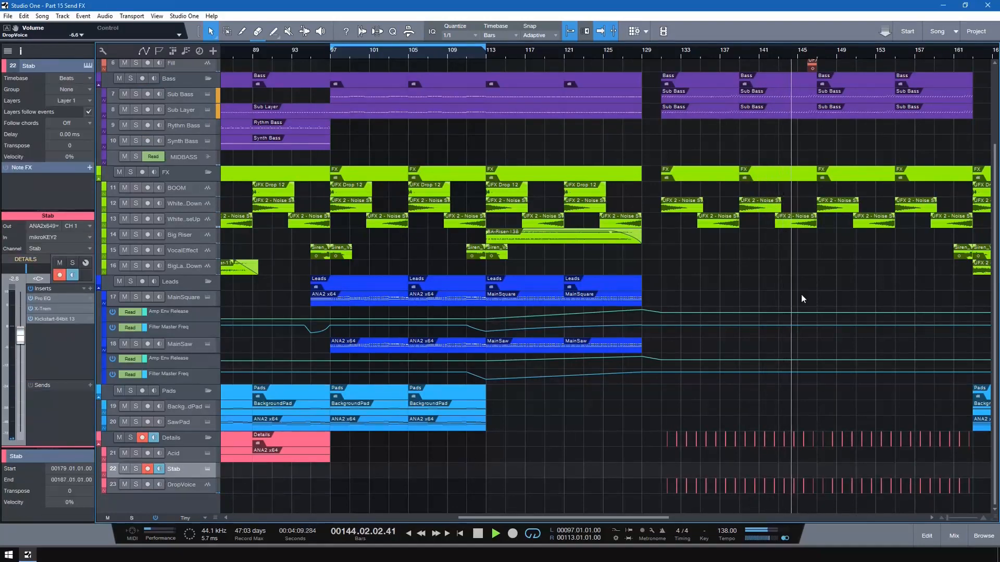
scroll(800, 295, up, 3)
scroll(800, 297, up, 3)
scroll(798, 295, down, 4)
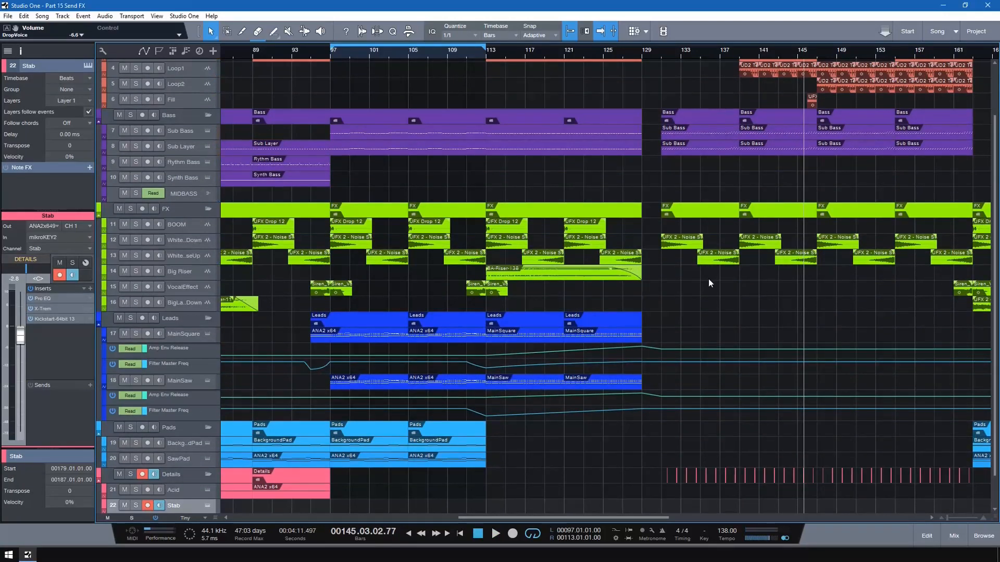
scroll(712, 277, down, 2)
drag(570, 52, 580, 26)
drag(278, 50, 290, 56)
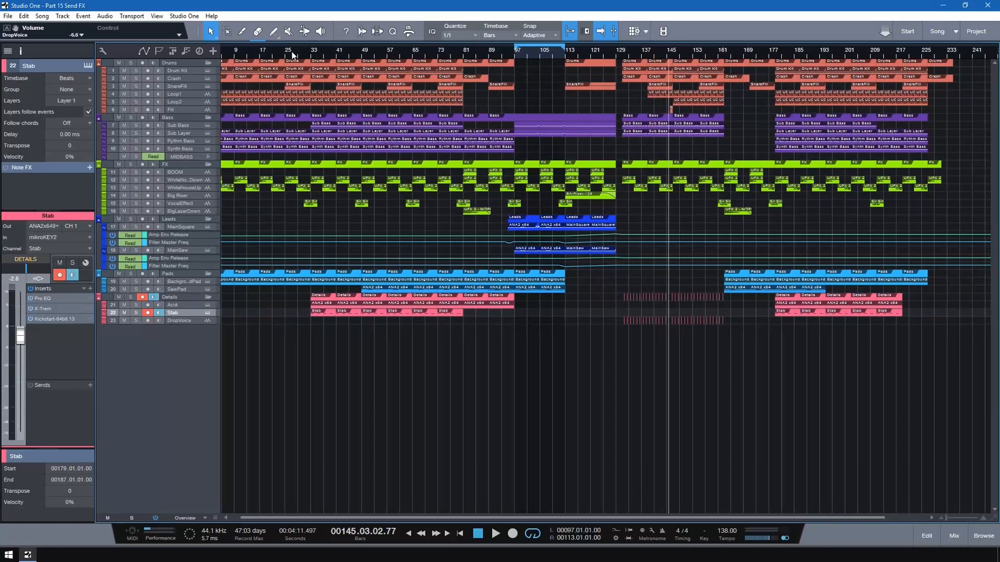
click(951, 532)
drag(617, 518, 828, 513)
click(709, 371)
key(space)
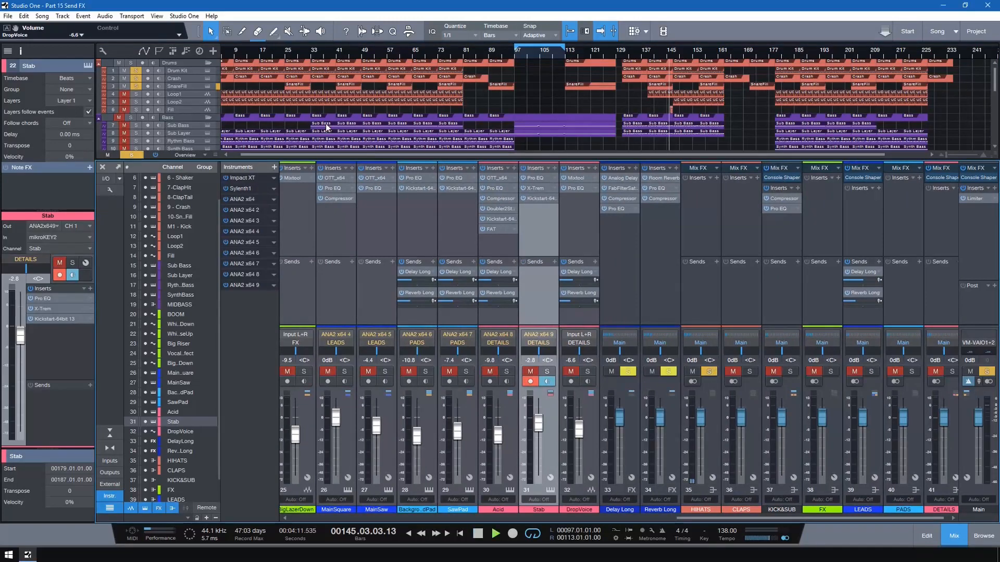
click(313, 52)
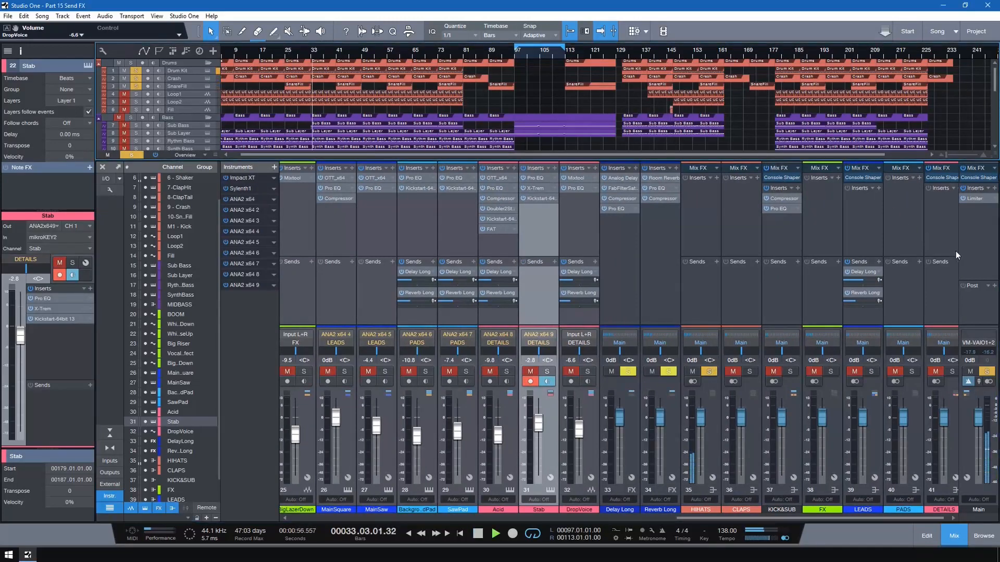
Step: Add a Room Reverb from the effects browser as a new send on the HIHATS bus and raise its send level
key(F5)
drag(892, 369, 708, 290)
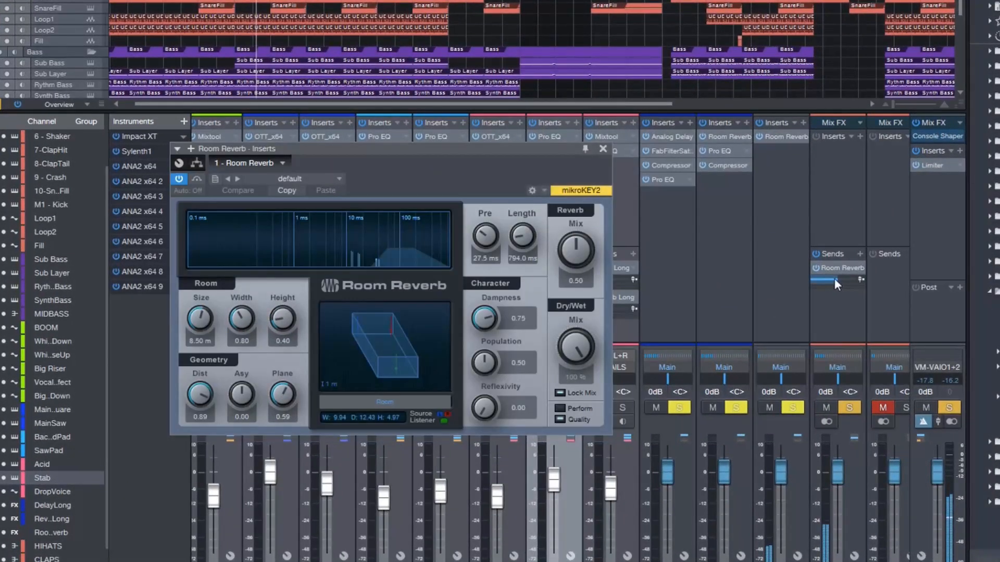
drag(835, 279, 850, 280)
Step: Set the Room Reverb to Pre 0 ms, Length 498.6 ms, Size 5.64 m, Width 1.32, Height 0.49 and Dist 0.66
drag(498, 244, 523, 345)
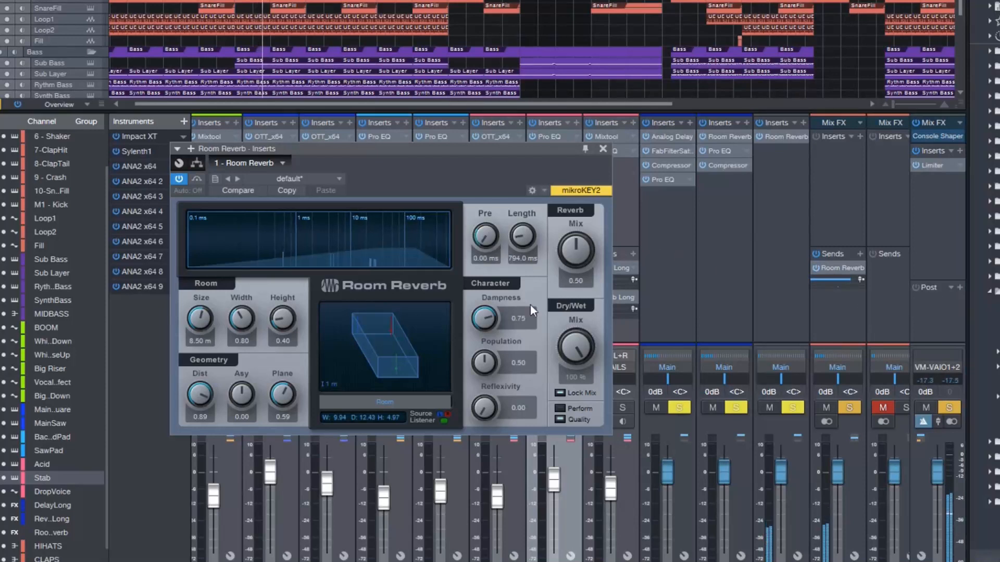
mouse_move(523, 242)
mouse_down()
mouse_move(524, 250)
mouse_move(524, 240)
mouse_up()
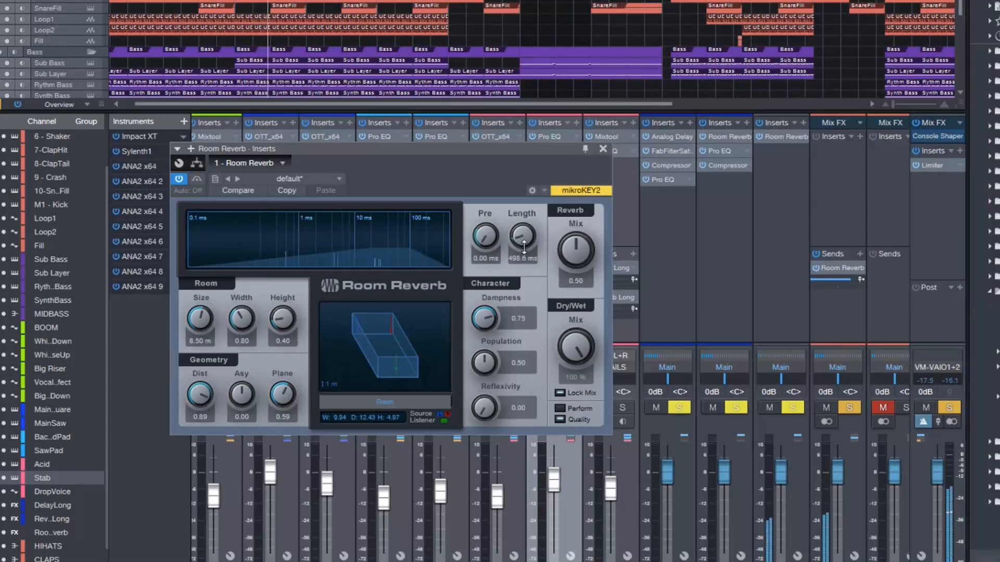
drag(201, 320, 288, 311)
drag(196, 397, 236, 408)
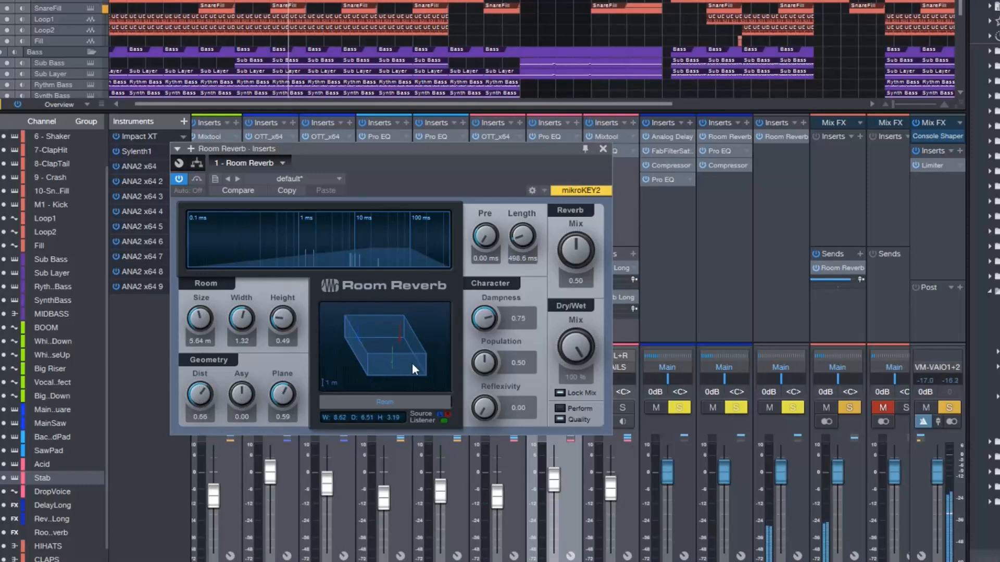
Step: Set the Room Reverb's Population to 0.49 and Reflexivity to 0.17, and close the plug-in window
drag(483, 360, 484, 365)
drag(494, 404, 487, 377)
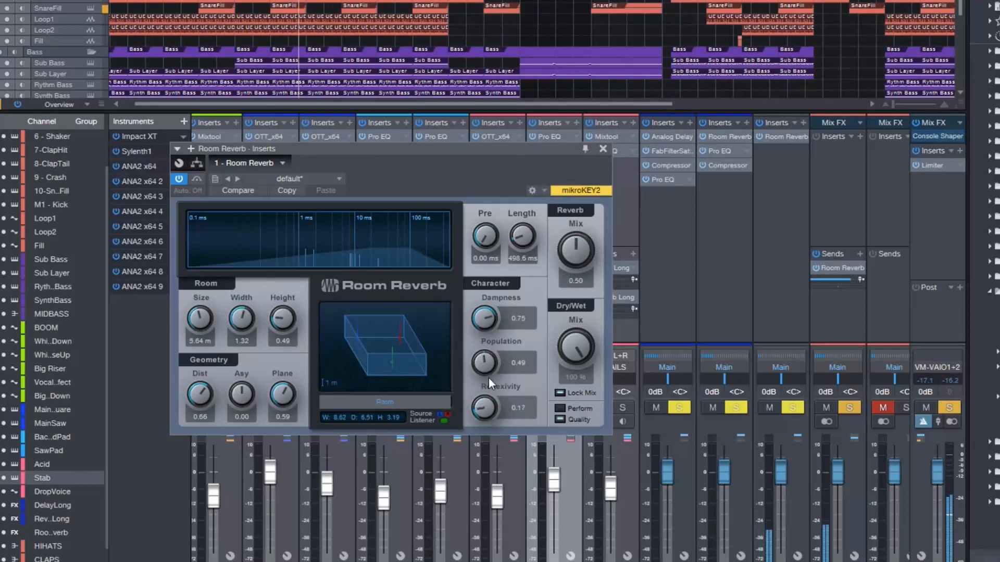
click(603, 149)
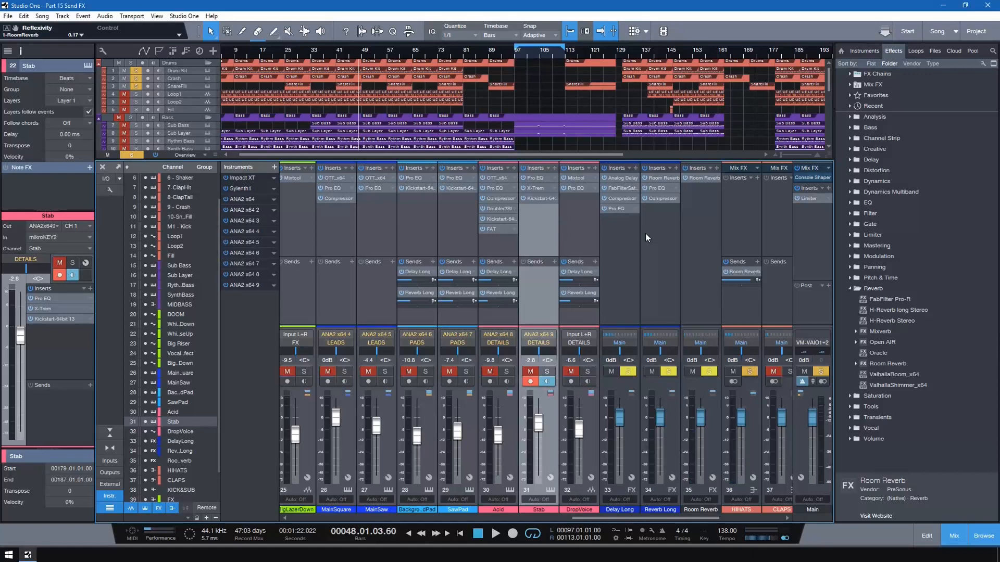
Step: Rename the Room Reverb effect channel to Reverb Drums and colour it blue
click(707, 510)
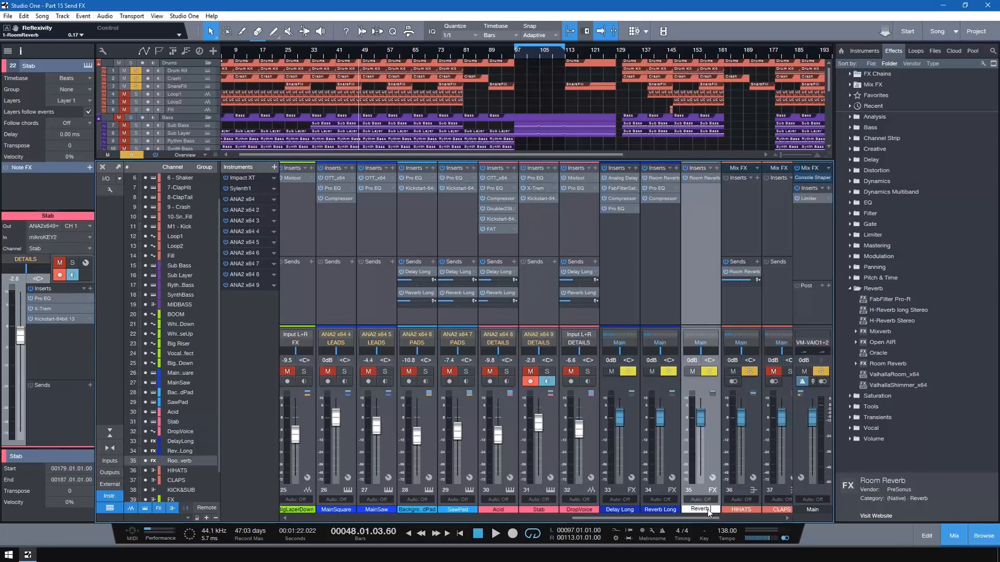
text(Reverb Drums)
key(Return)
click(714, 509)
click(778, 440)
Step: Add a Pro EQ to the Reverb Drums channel and, during playback, enable its low cut at 785 Hz with a 24 dB/Oct slope
click(717, 169)
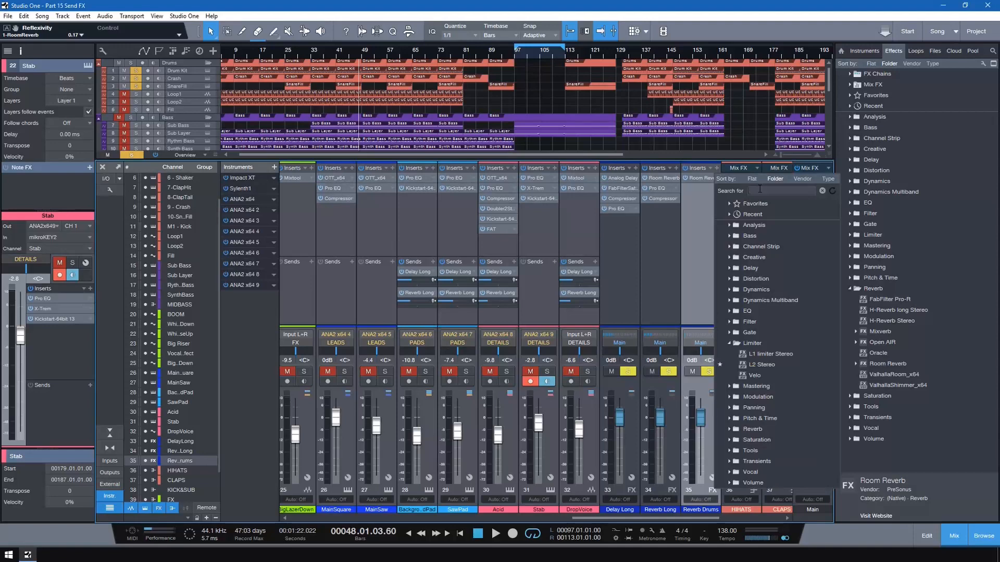
double_click(739, 225)
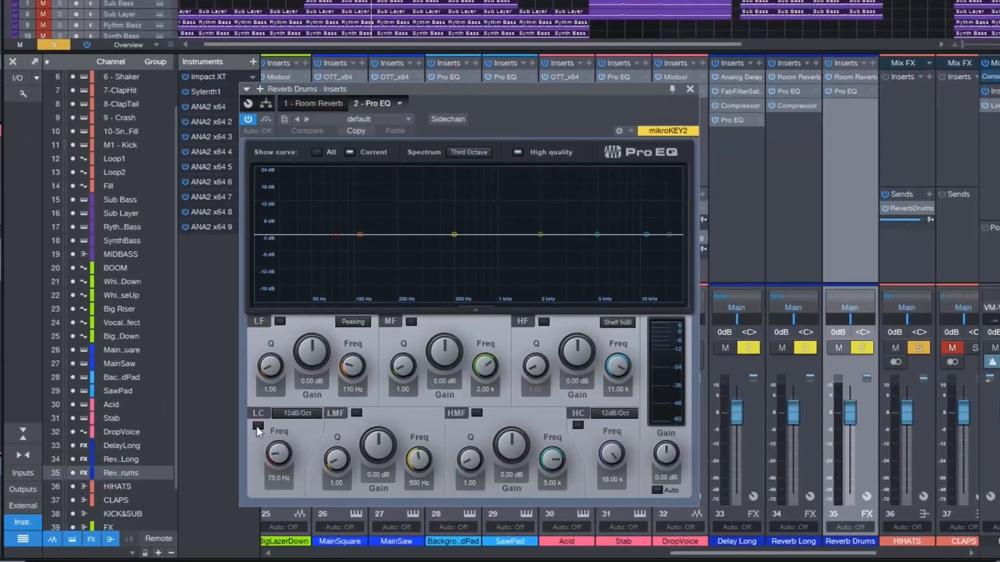
click(258, 426)
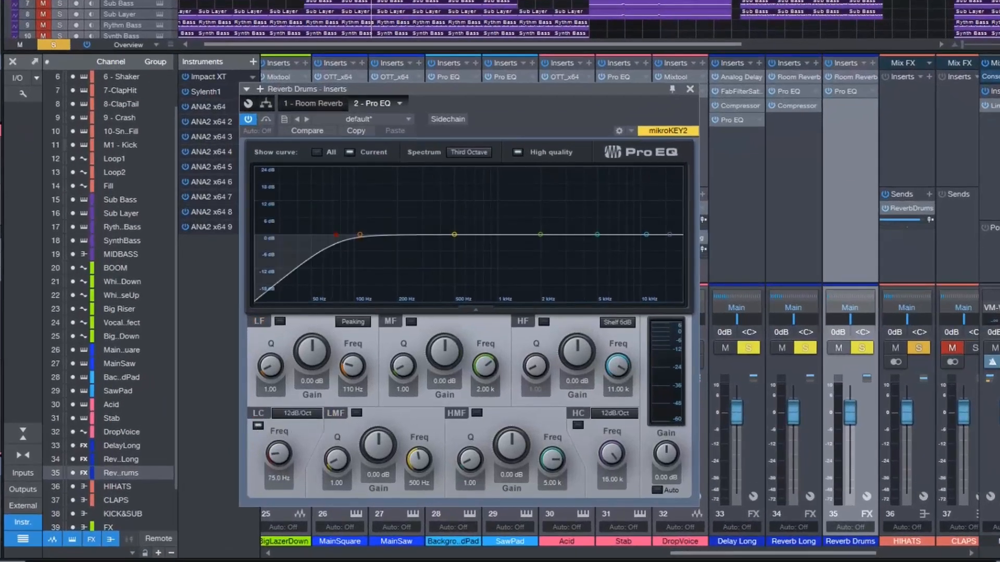
key(space)
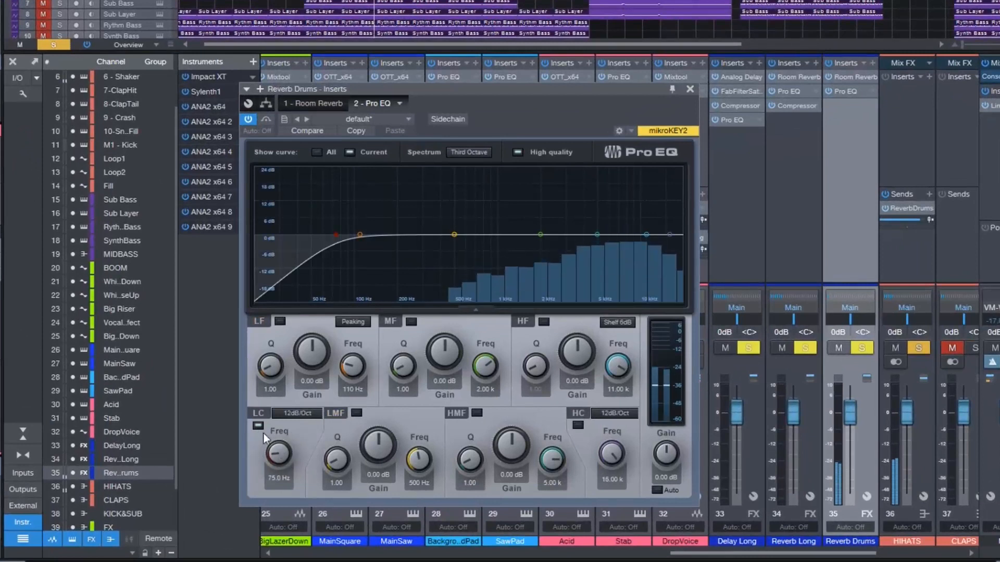
click(299, 414)
drag(290, 457, 293, 420)
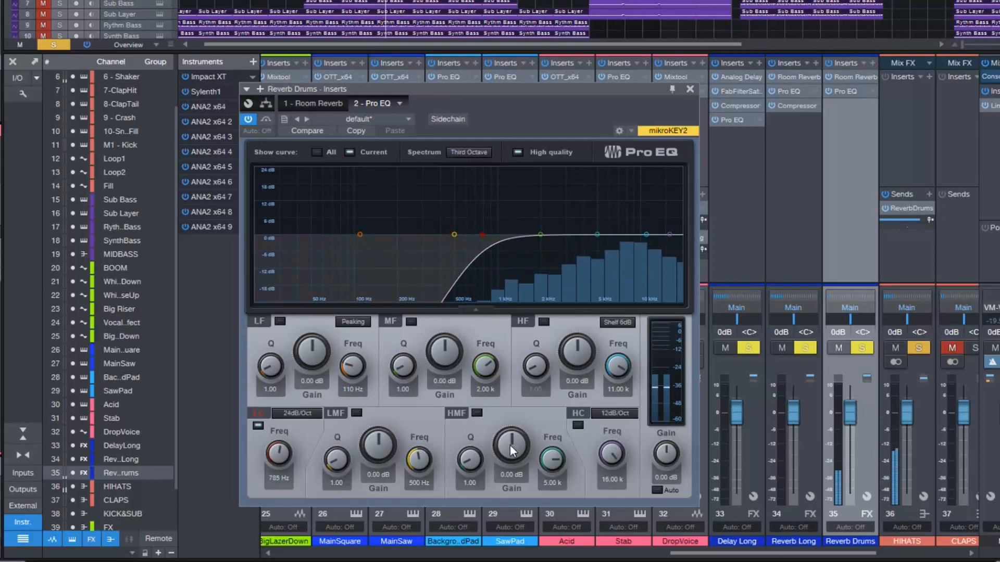
Step: Enable the Pro EQ's high cut at about 6 kHz with a 24 dB/Oct slope, and close the plug-in window
click(578, 425)
drag(611, 454, 615, 464)
click(604, 414)
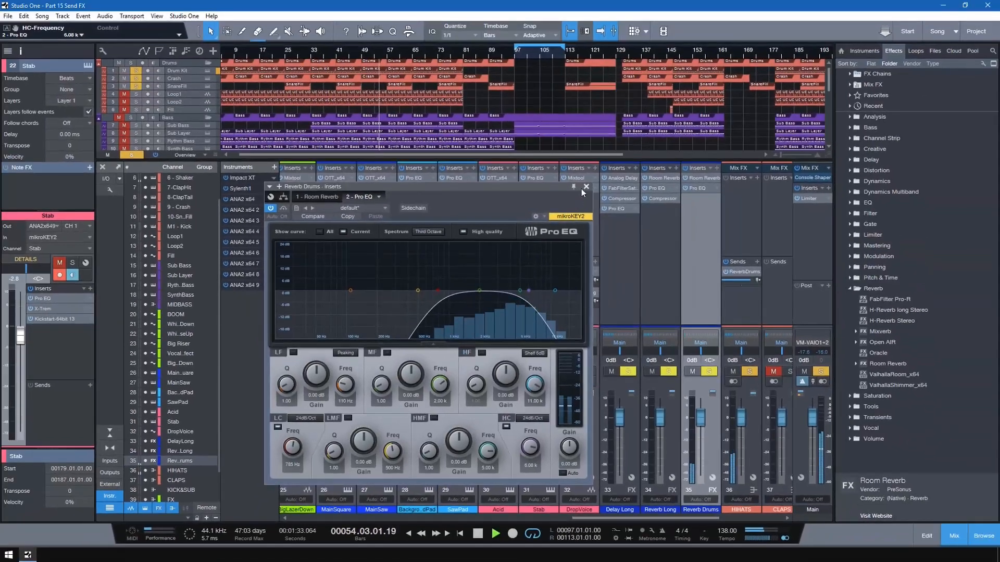
click(584, 187)
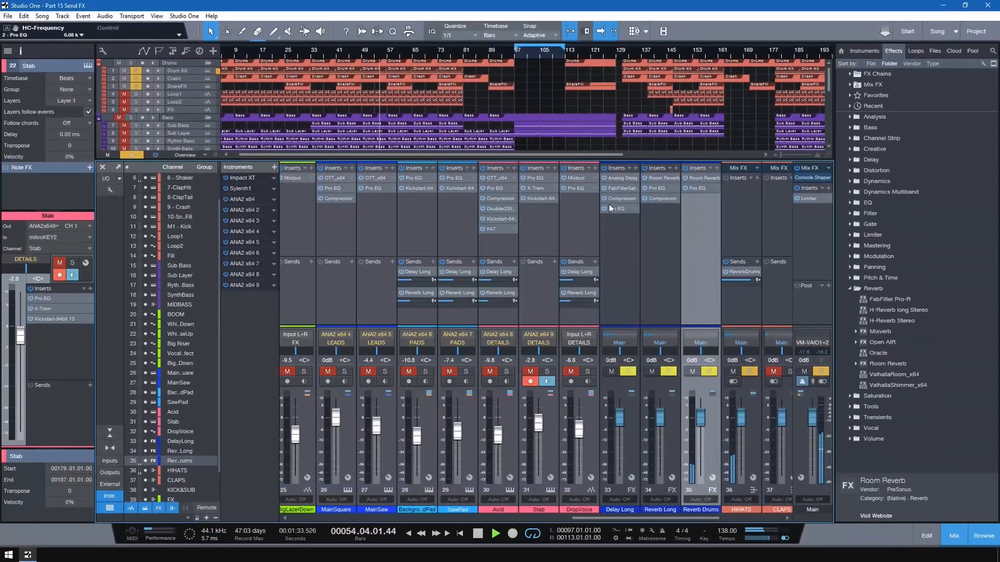
Step: Compare the HIHATS bus with its Reverb Drums send muted and active, and set the send level to -3.8
drag(706, 517, 755, 515)
mouse_move(576, 280)
mouse_down()
mouse_move(544, 280)
mouse_move(582, 290)
mouse_move(569, 286)
mouse_up()
click(558, 271)
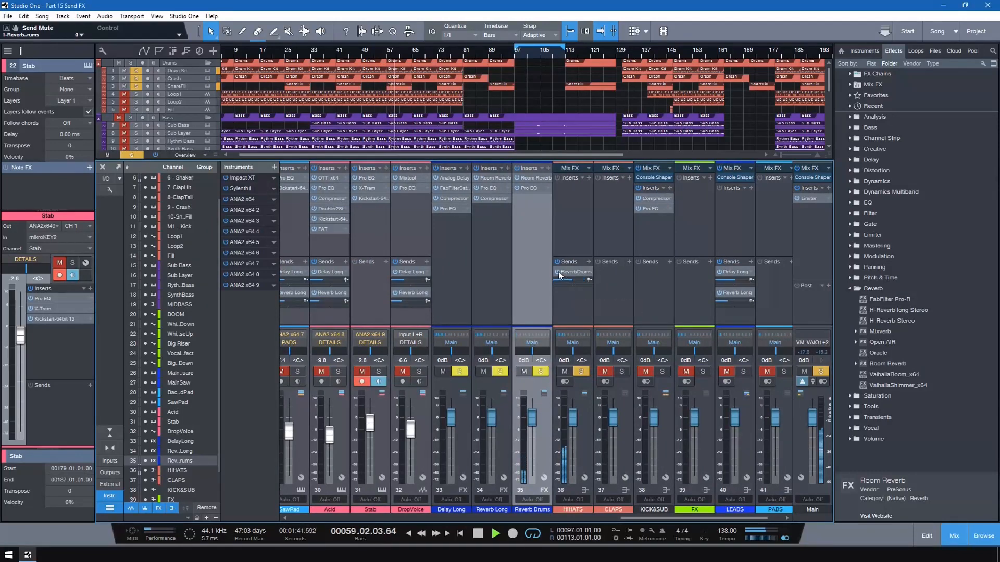
click(558, 272)
drag(570, 281, 572, 281)
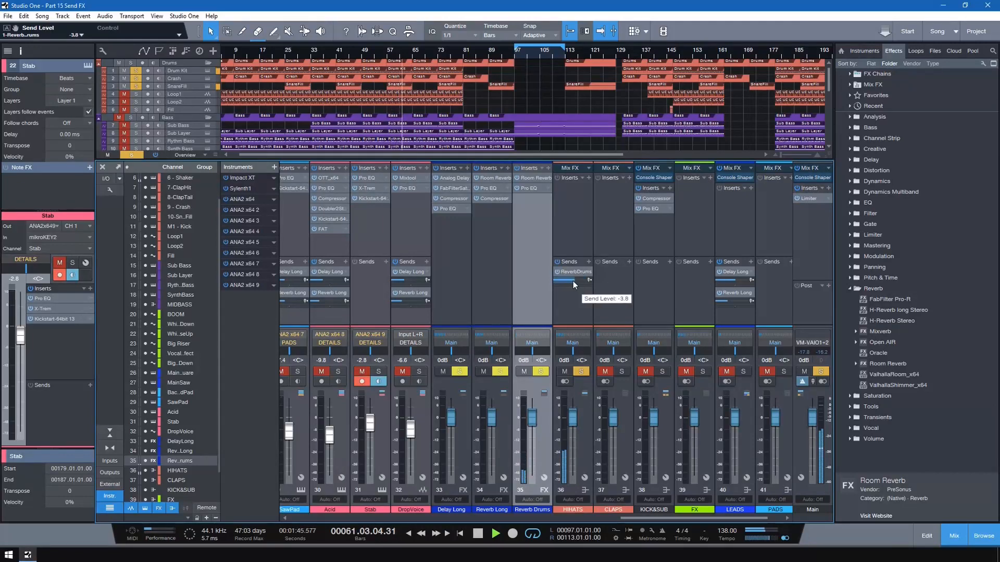
Step: Add a Reverb Drums send to the soloed CLAPS bus, adjust its level during playback, and raise the HIHATS send to +2.0
click(629, 261)
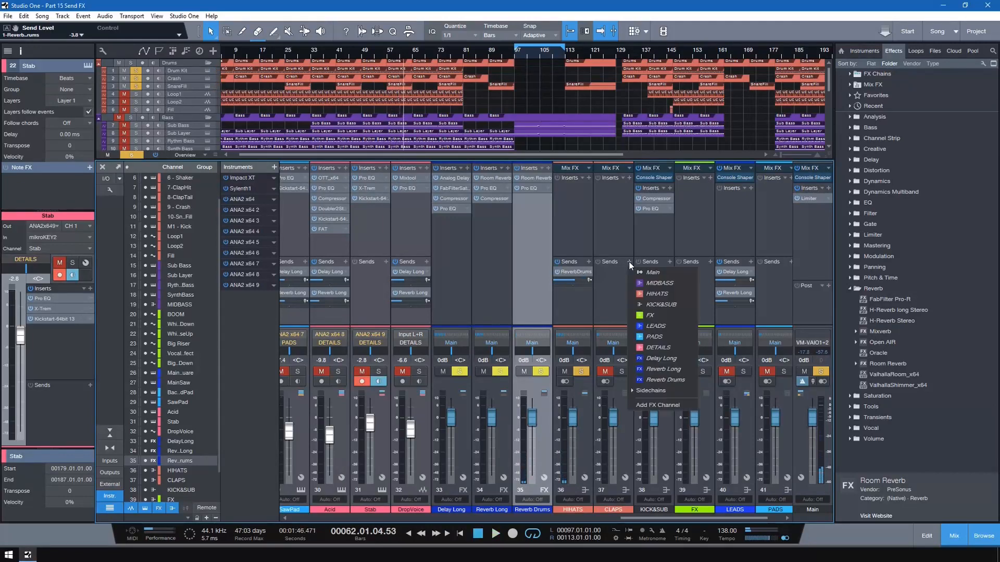
click(671, 380)
key(space)
click(621, 371)
drag(612, 280, 575, 282)
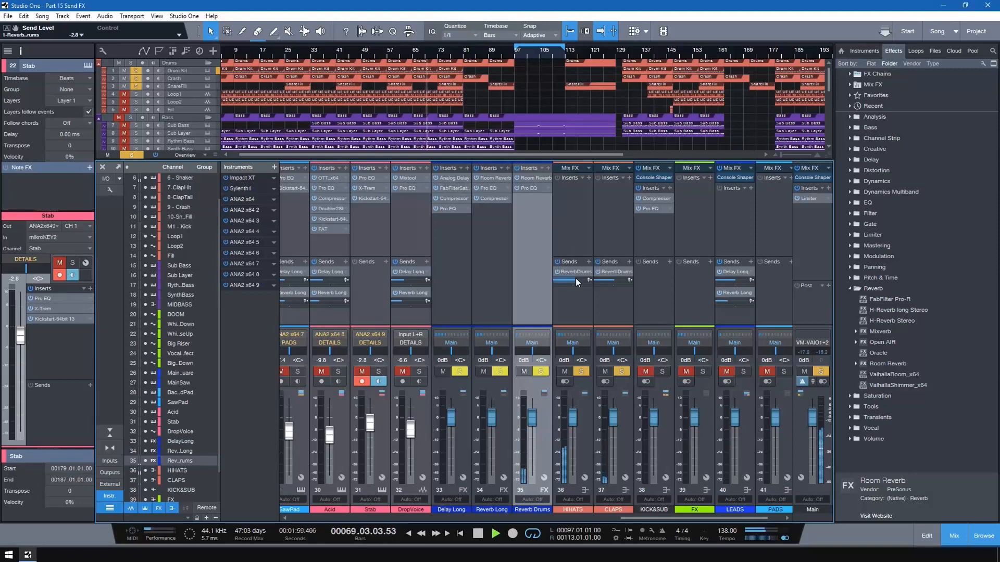
drag(575, 279, 579, 281)
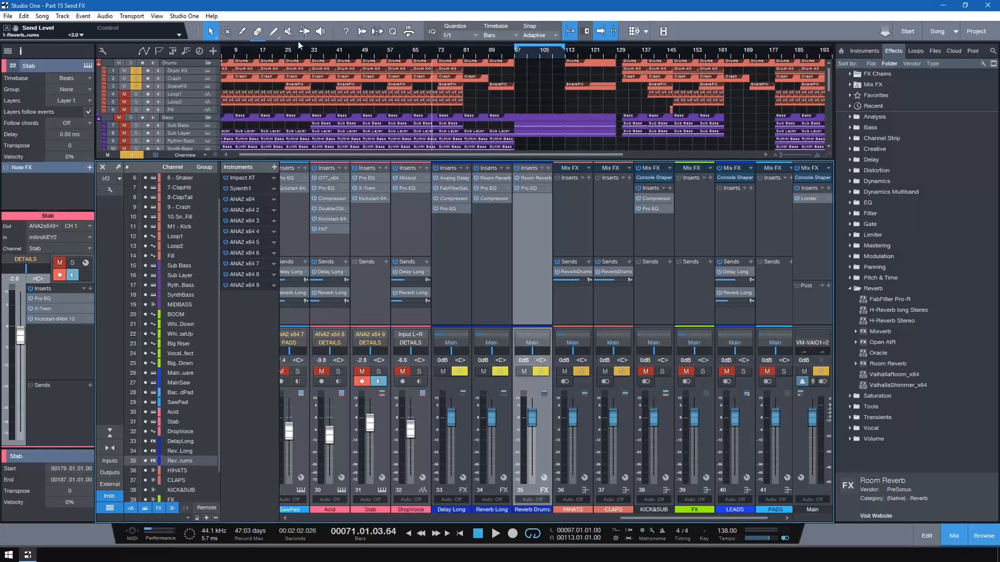
Step: Clear all solos and play the full mix from around bar 8 and around bar 30
double_click(231, 54)
click(136, 156)
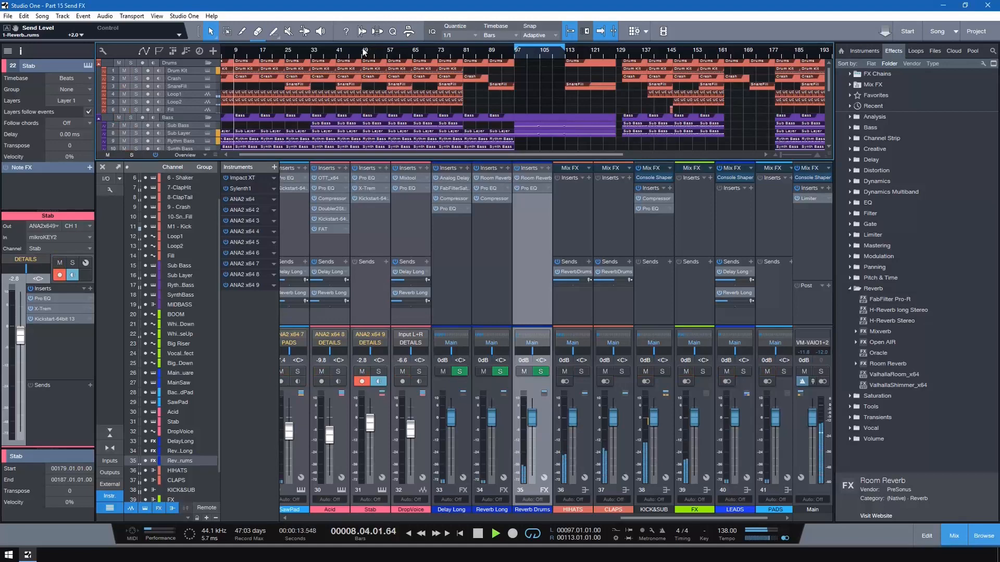
click(303, 54)
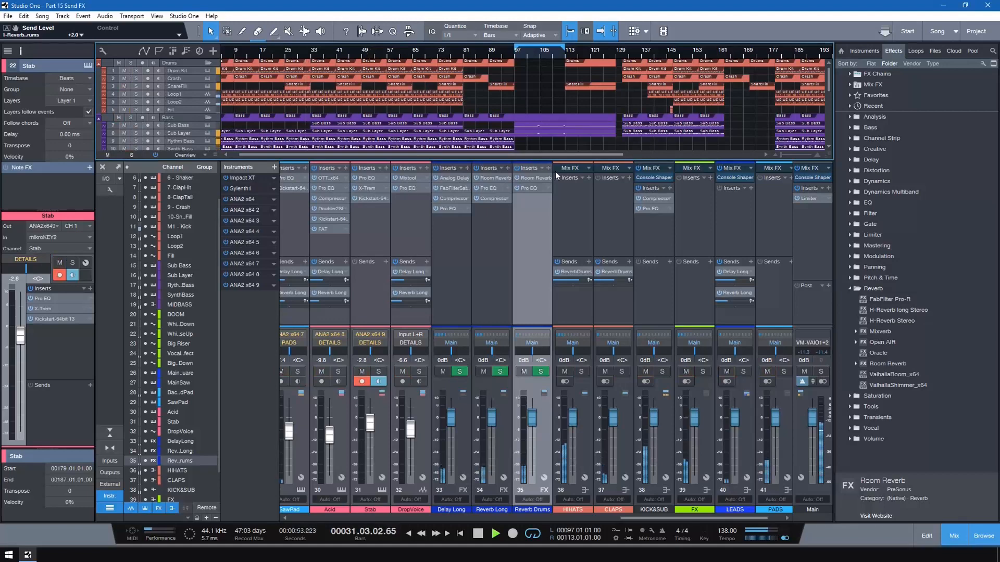
Step: Bypass and re-enable the sends on the HIHATS and CLAPS buses to compare the full mix with and without drum reverb
click(558, 262)
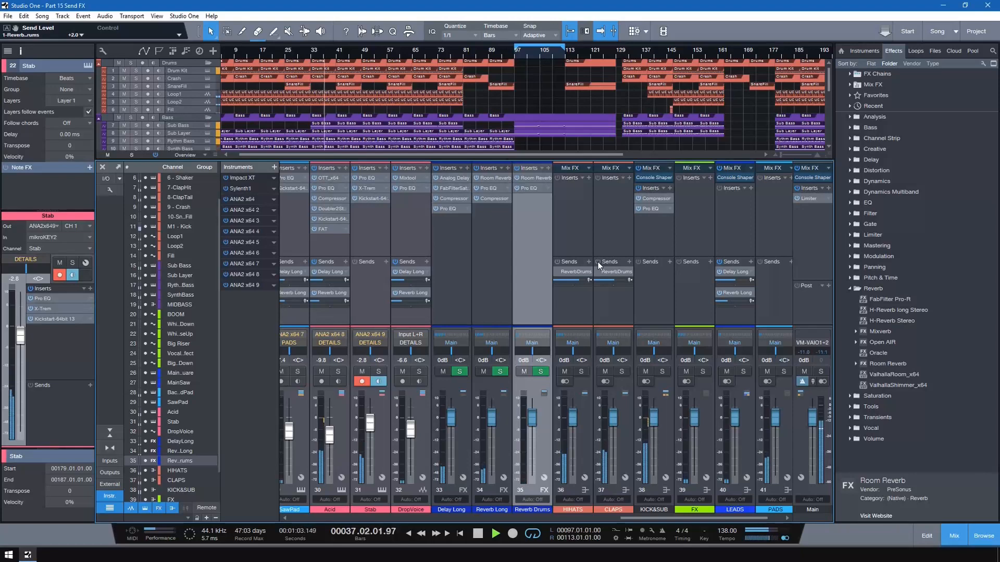
click(598, 261)
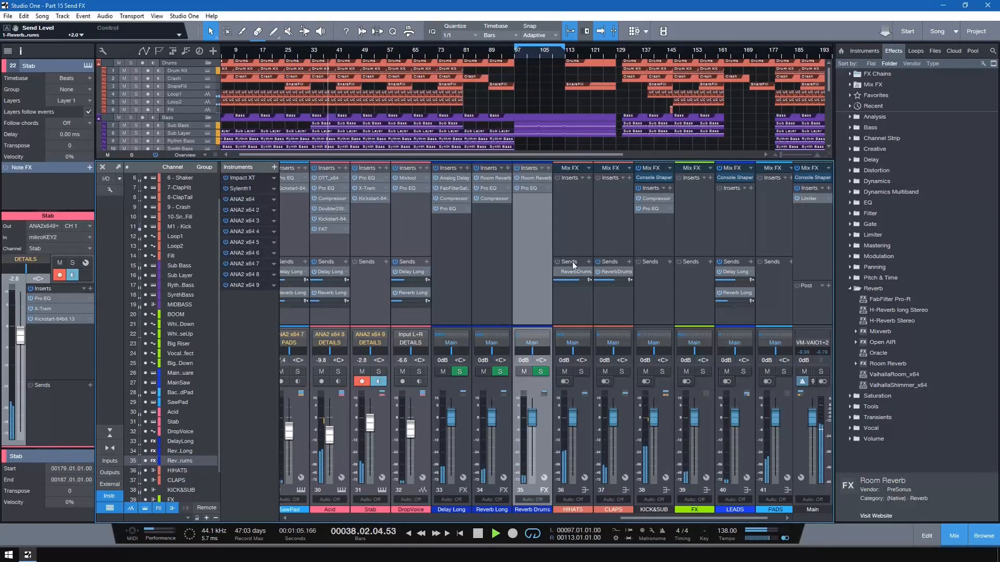
click(556, 261)
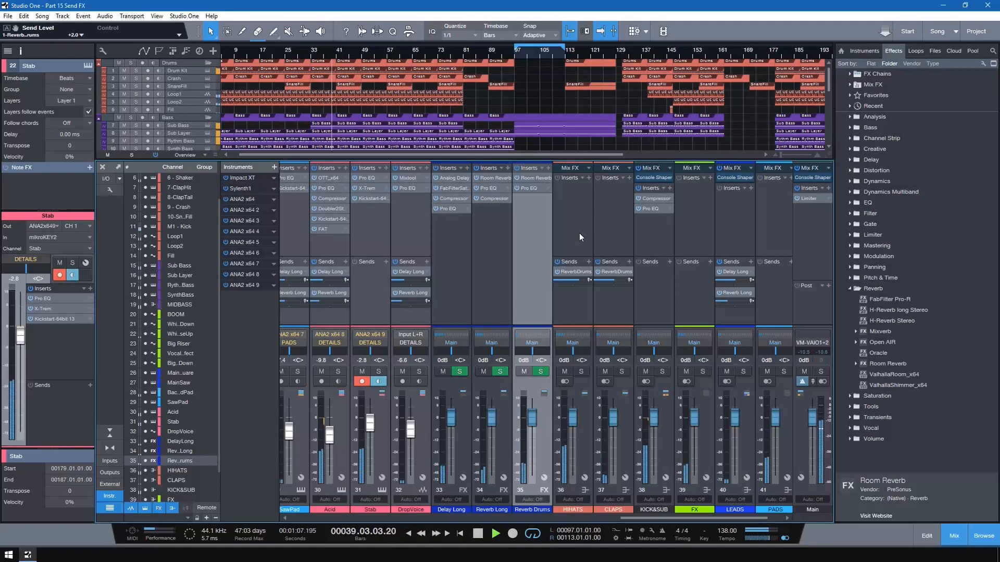
Step: Hide the mixing console and the effects browser to show the full arrangement
drag(655, 518, 592, 519)
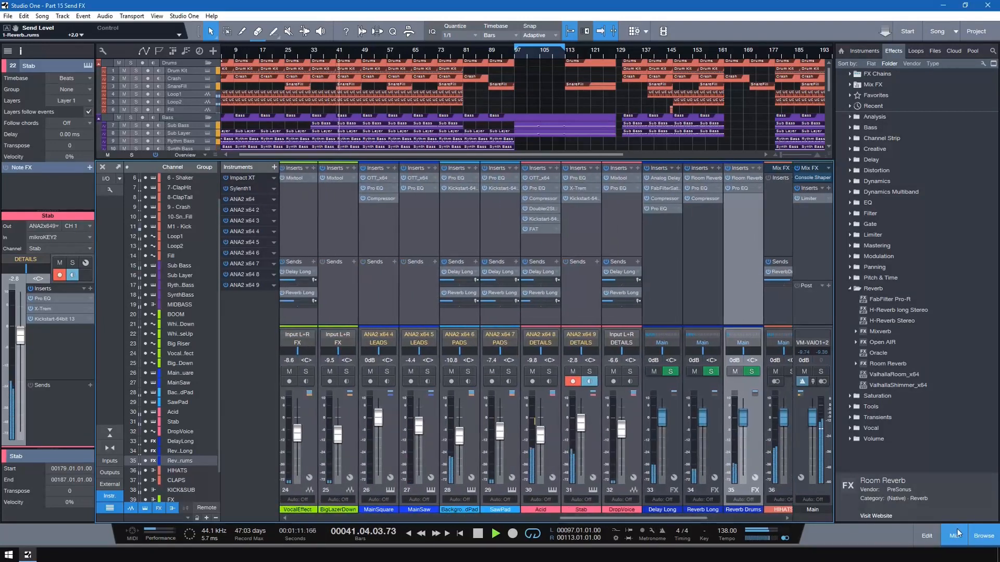
click(955, 534)
click(984, 536)
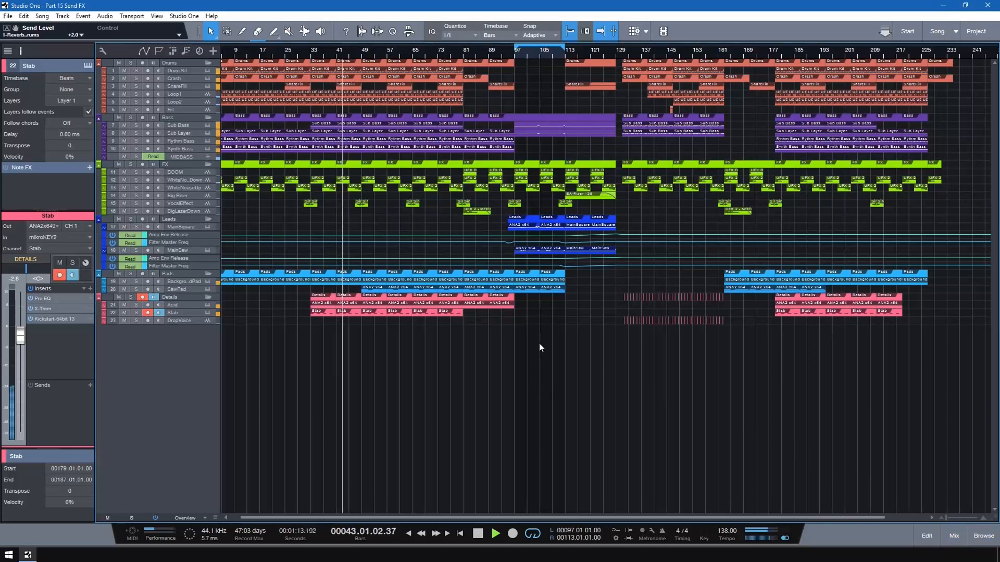